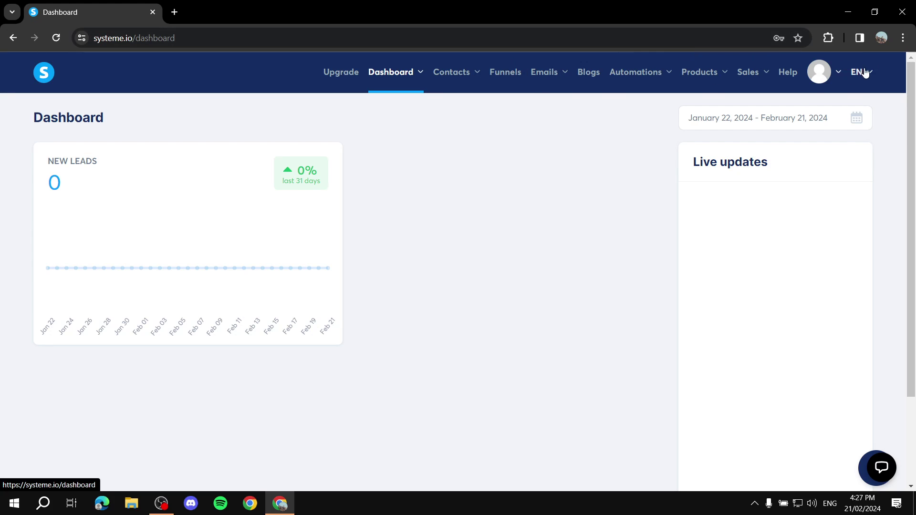
Start a new funnel named Example Funnel and choose Sell as its goal.
mouse_move(838, 82)
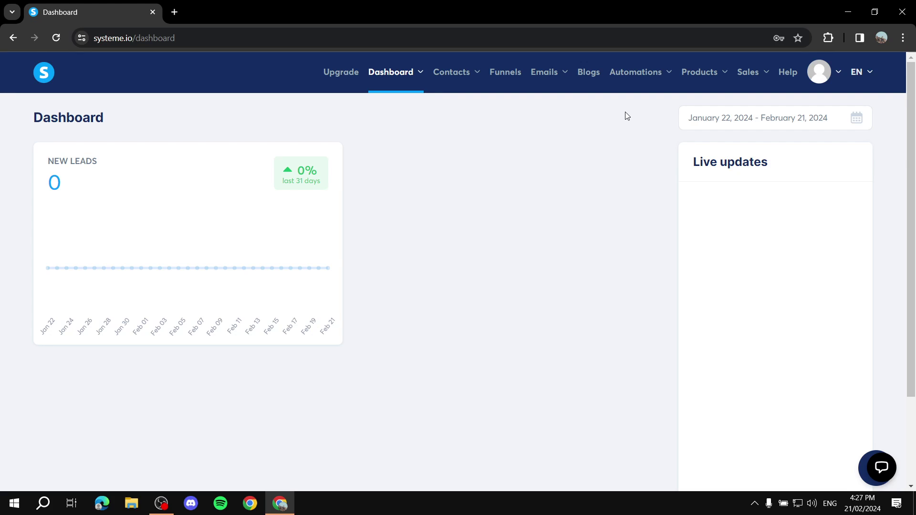
click(505, 74)
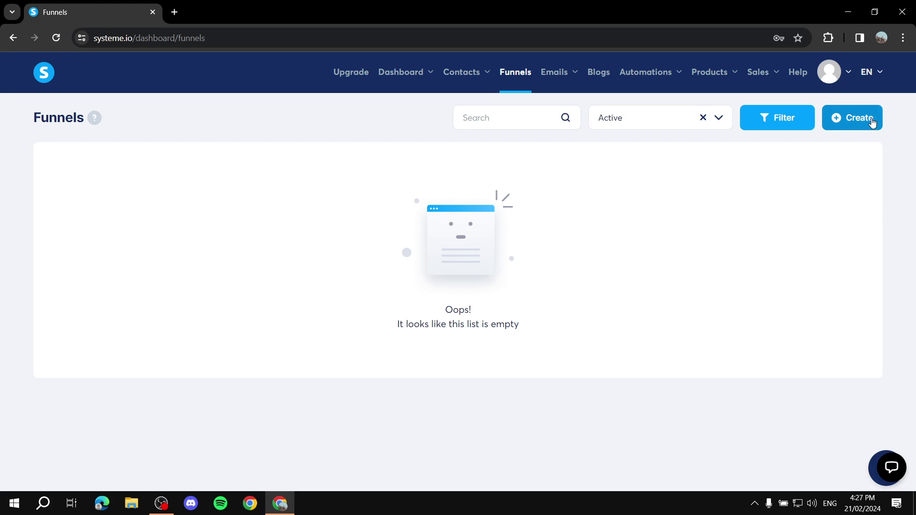
click(858, 116)
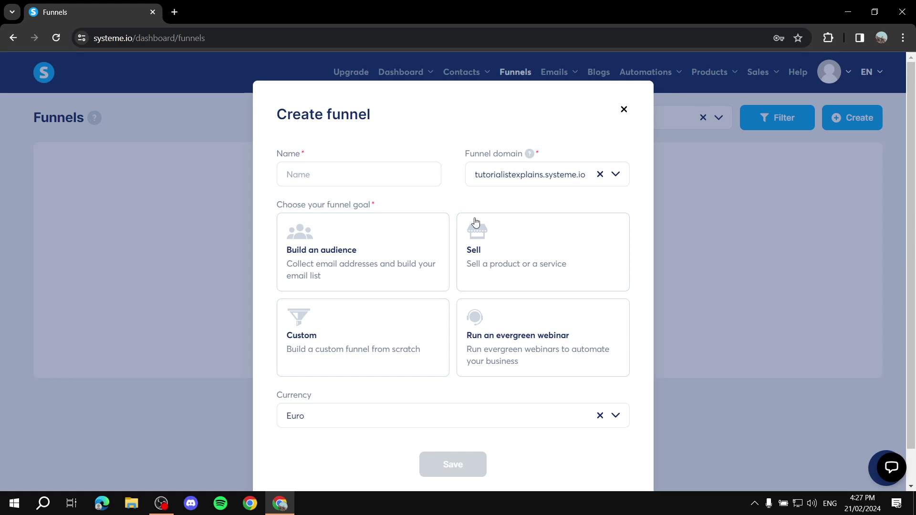
click(371, 182)
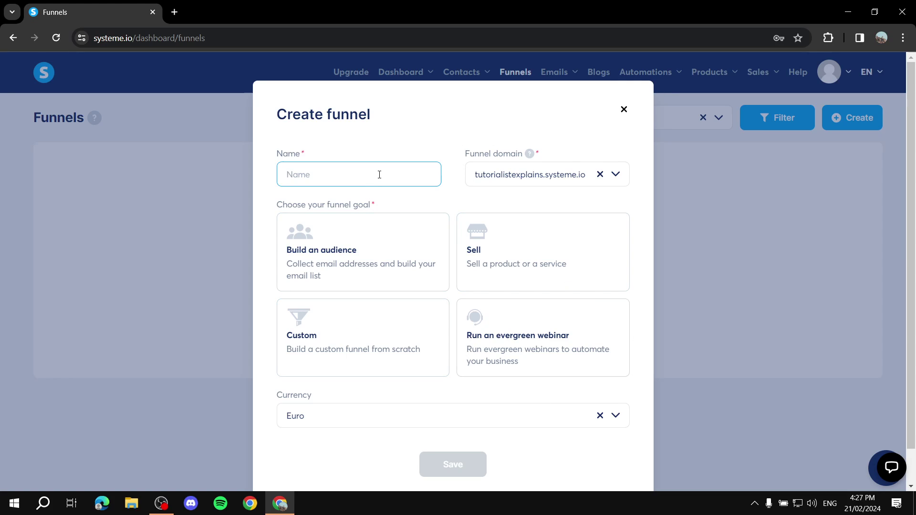
text(Example Funnel)
click(570, 243)
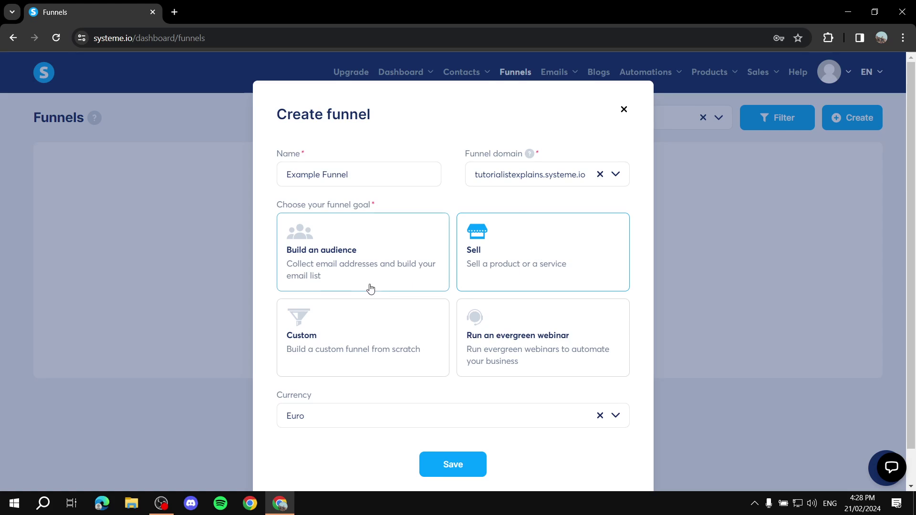
Set the funnel's currency to U.S. Dollar and save the new funnel.
scroll(368, 288, down, 1)
click(616, 379)
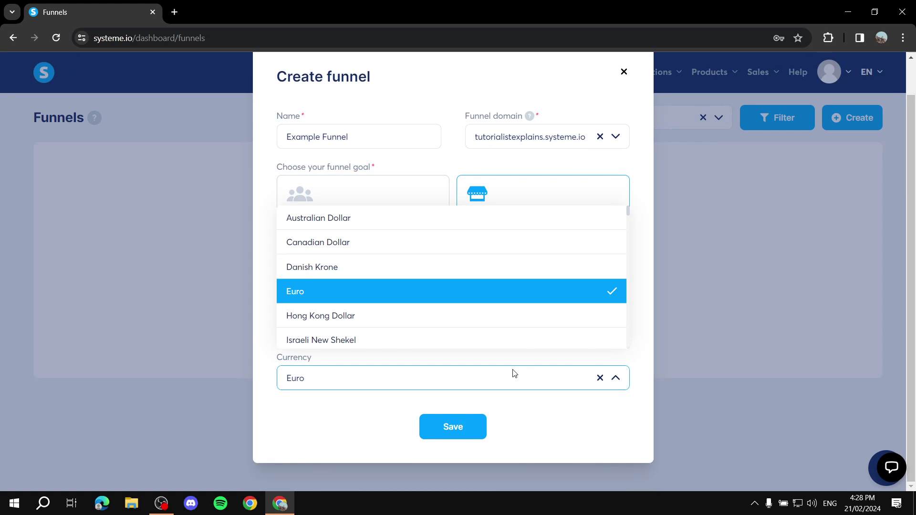
scroll(453, 286, down, 8)
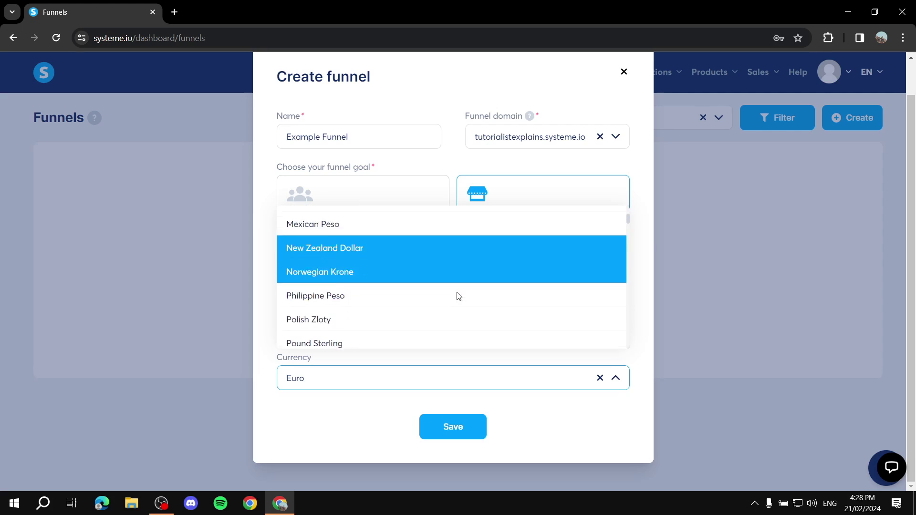
scroll(453, 276, down, 10)
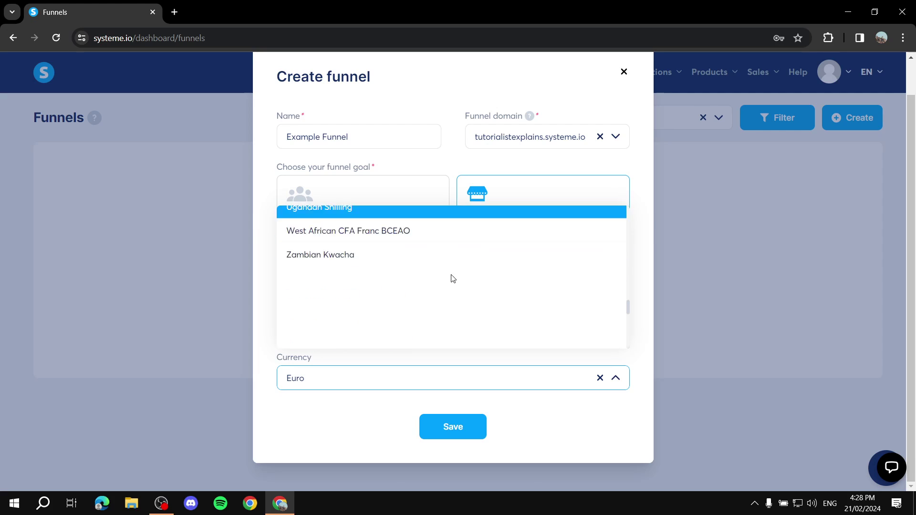
scroll(441, 283, up, 5)
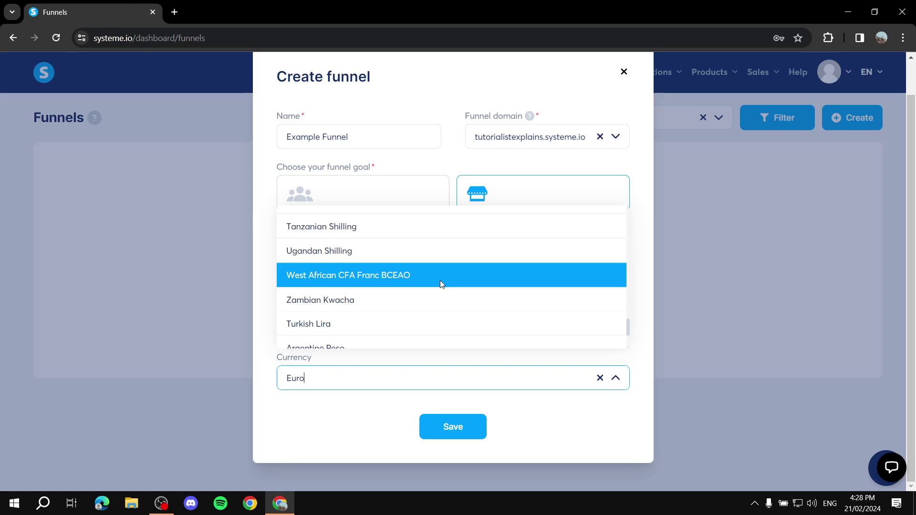
scroll(440, 283, up, 8)
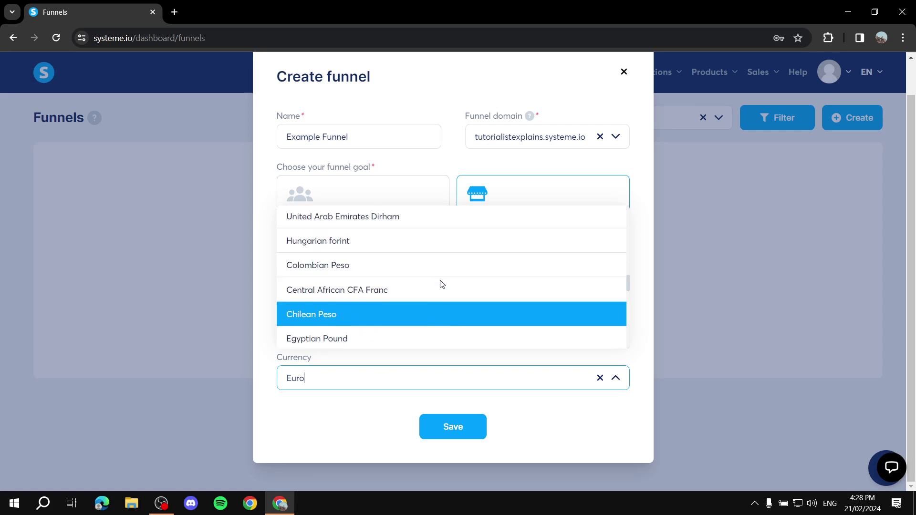
click(422, 284)
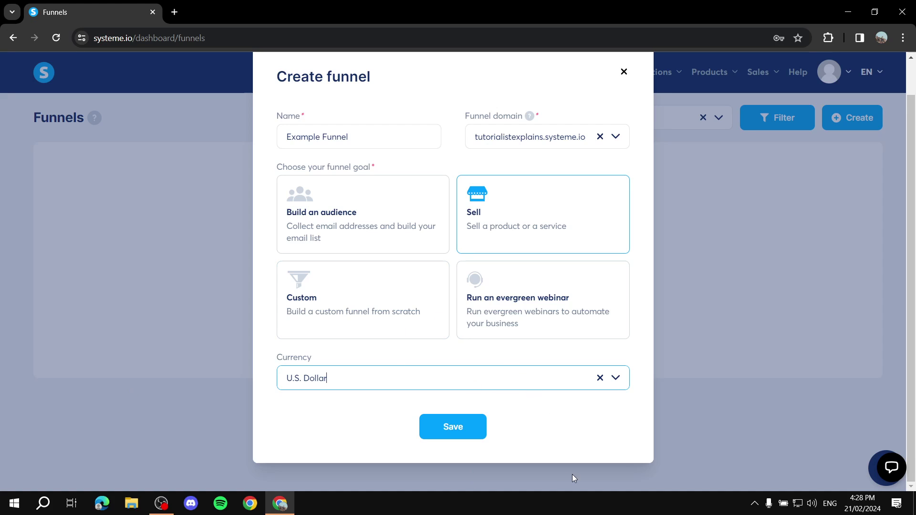
click(453, 427)
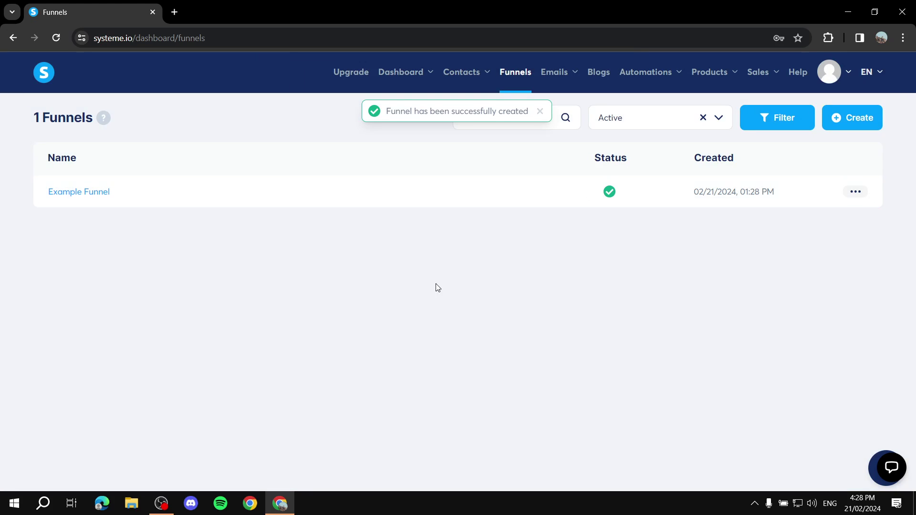
Open Example Funnel and delete its default Order Form step.
click(71, 193)
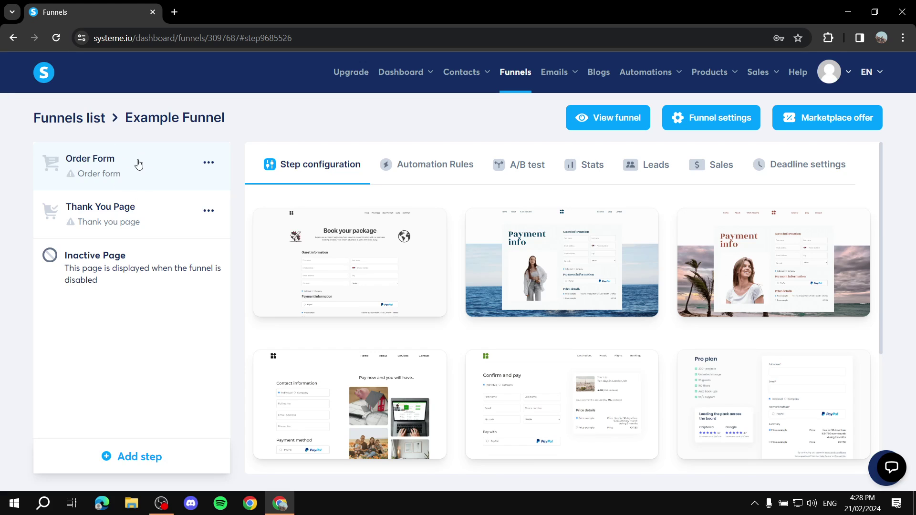
click(201, 163)
click(162, 212)
click(360, 319)
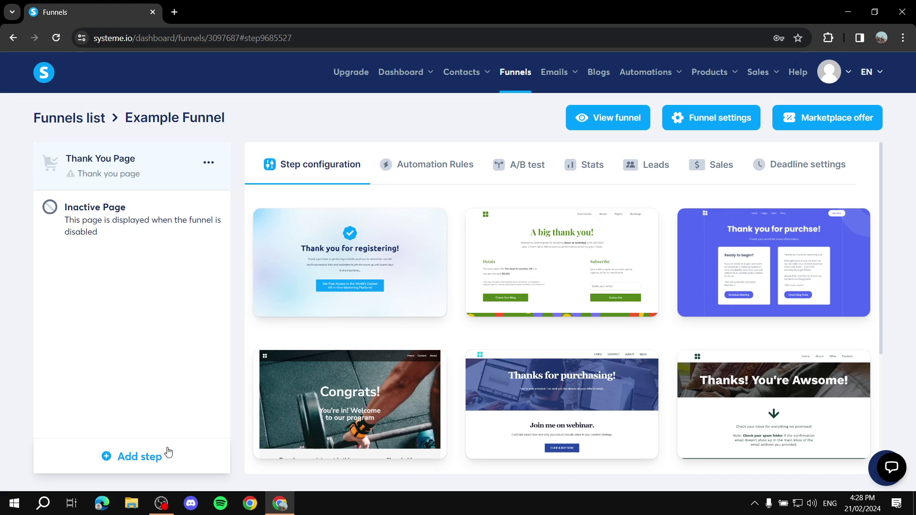
Start adding a funnel step and name it Payment Page.
click(132, 457)
click(371, 240)
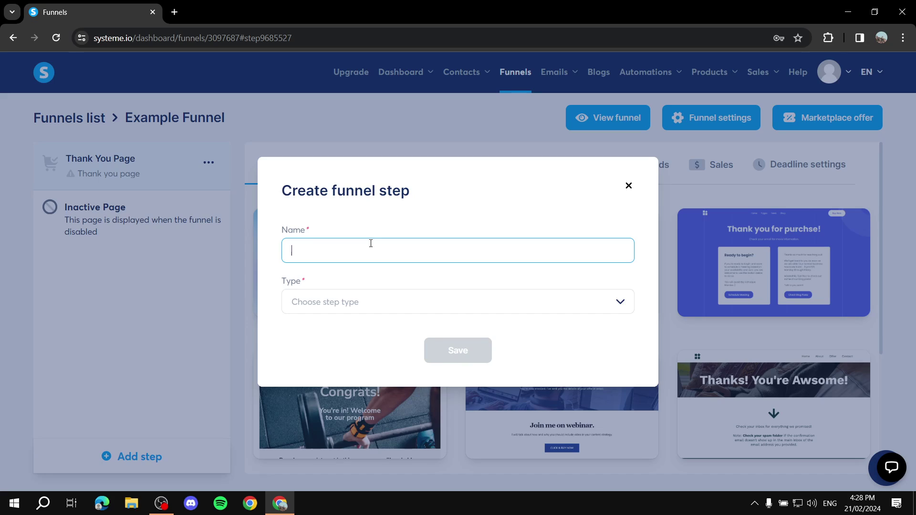
text(Paymet)
text(t Page)
Choose Order form as the new step's type and save the step.
click(395, 307)
scroll(409, 381, down, 3)
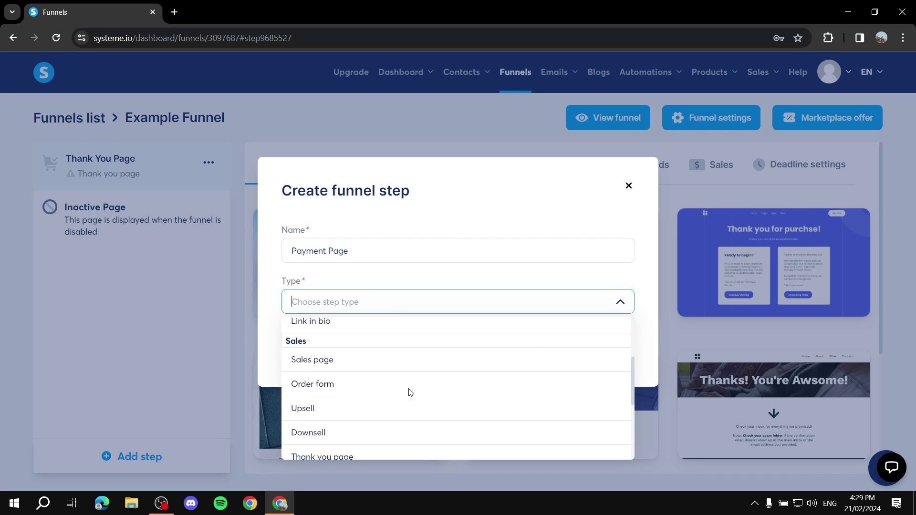
scroll(386, 361, up, 3)
text(Order)
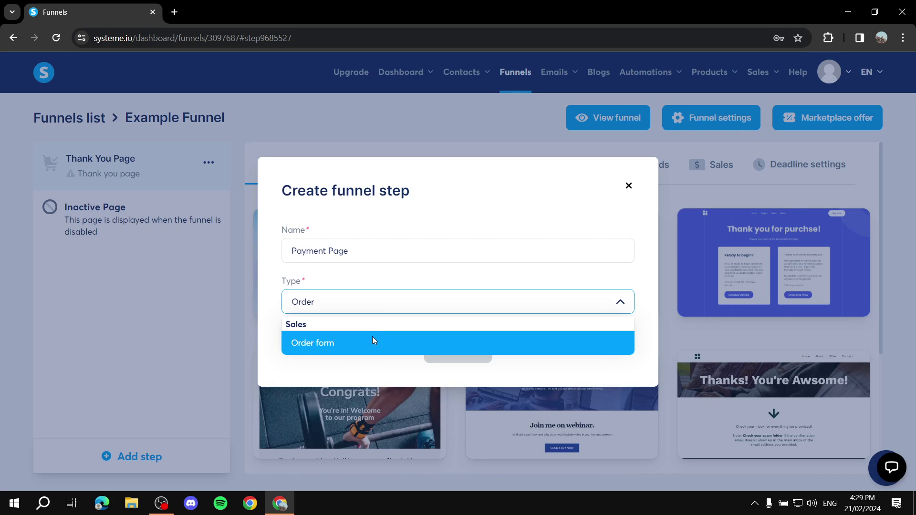
click(372, 342)
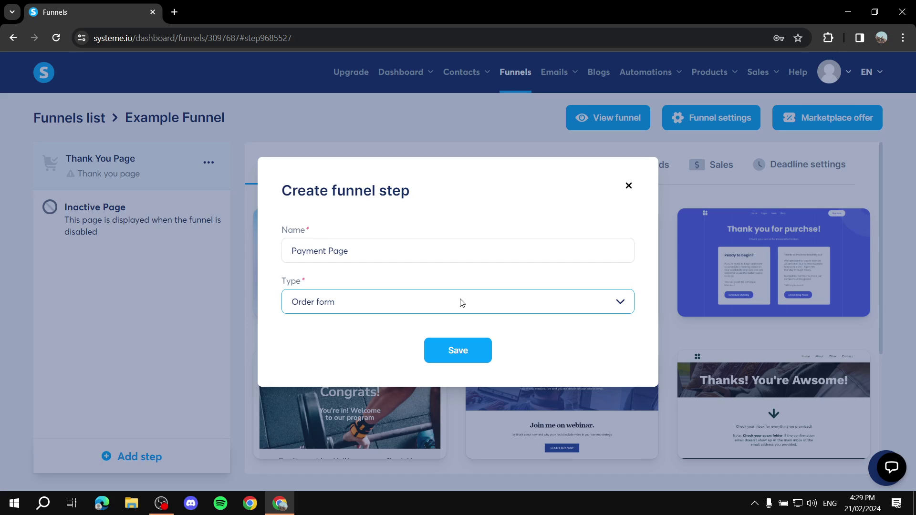
drag(352, 248, 401, 207)
click(402, 210)
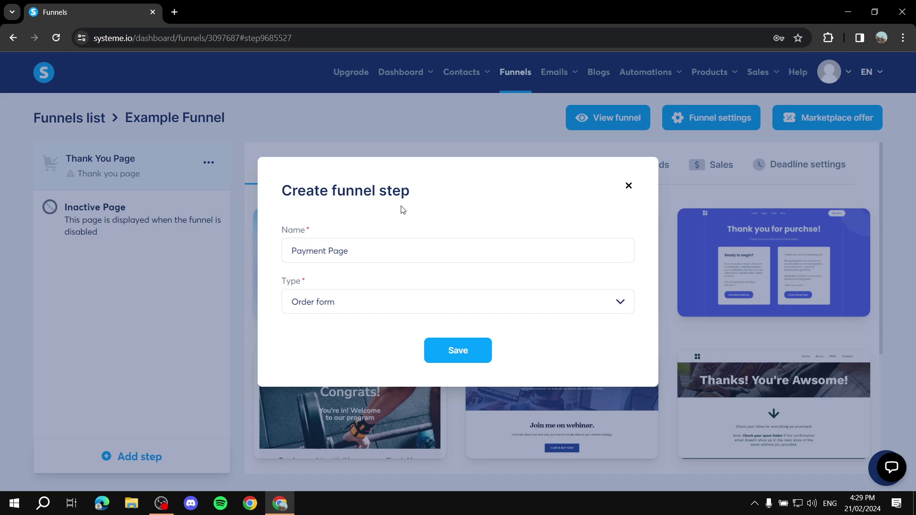
click(358, 304)
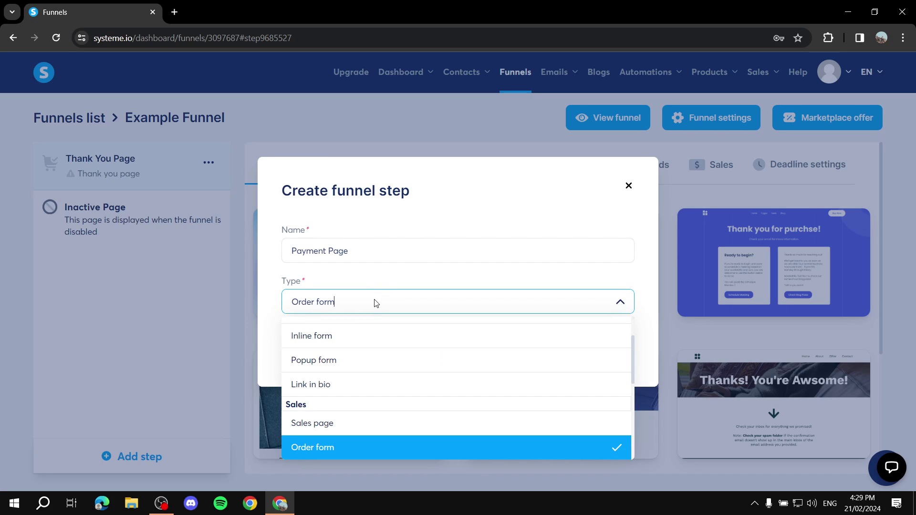
click(377, 283)
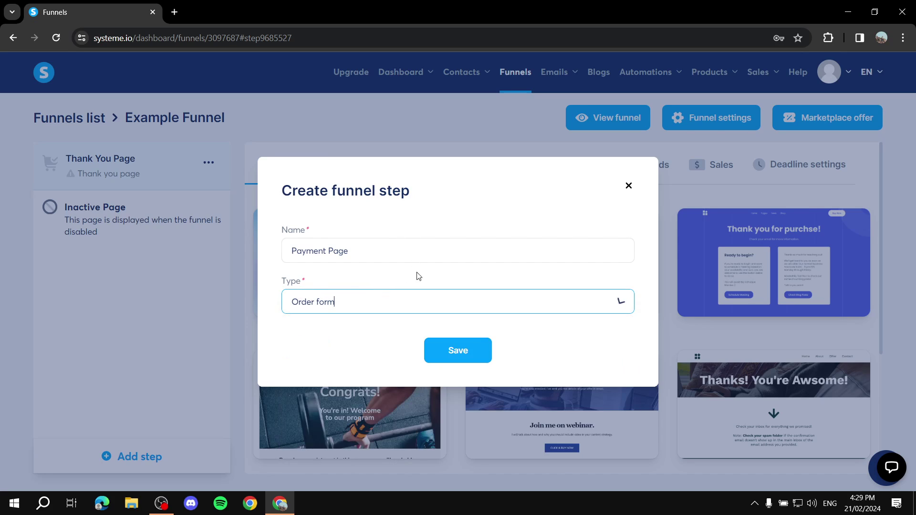
click(466, 344)
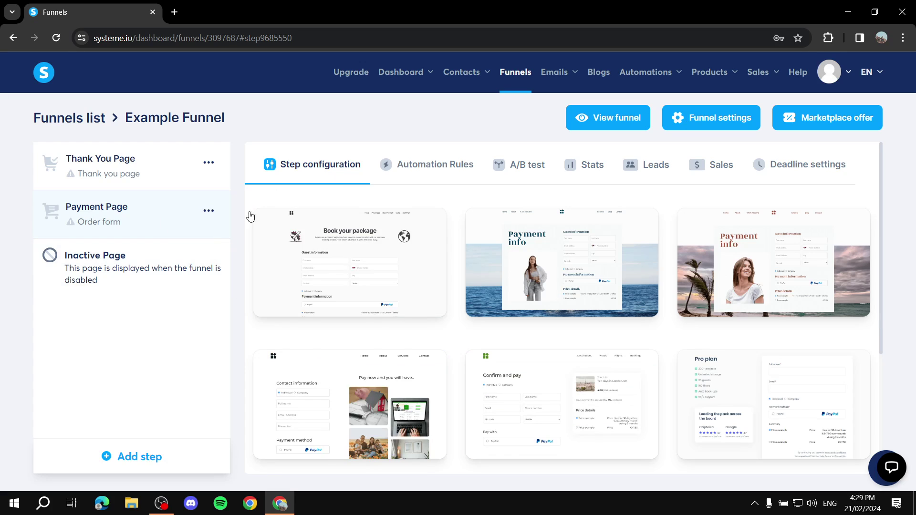
Preview the "Book your package" order form template, close the preview and apply the template to the Payment Page step.
mouse_move(402, 270)
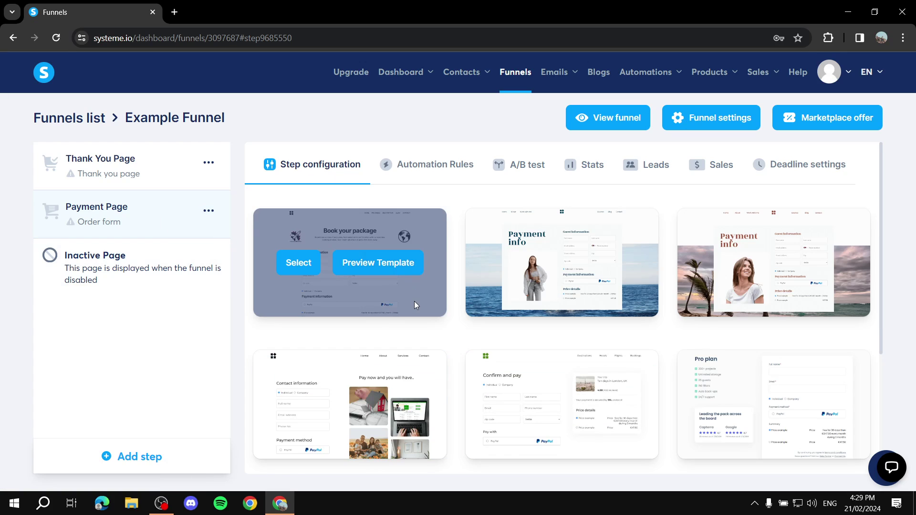
click(354, 262)
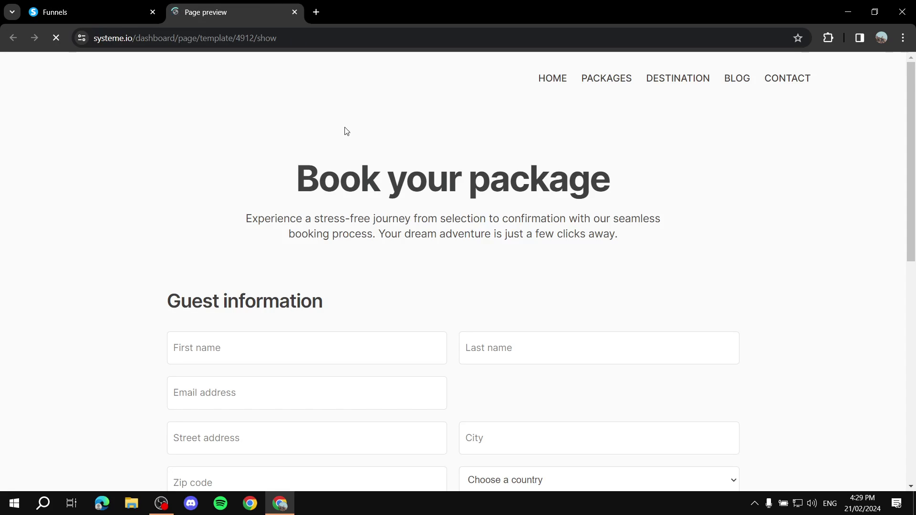
scroll(424, 274, down, 4)
scroll(548, 261, down, 5)
scroll(490, 223, up, 6)
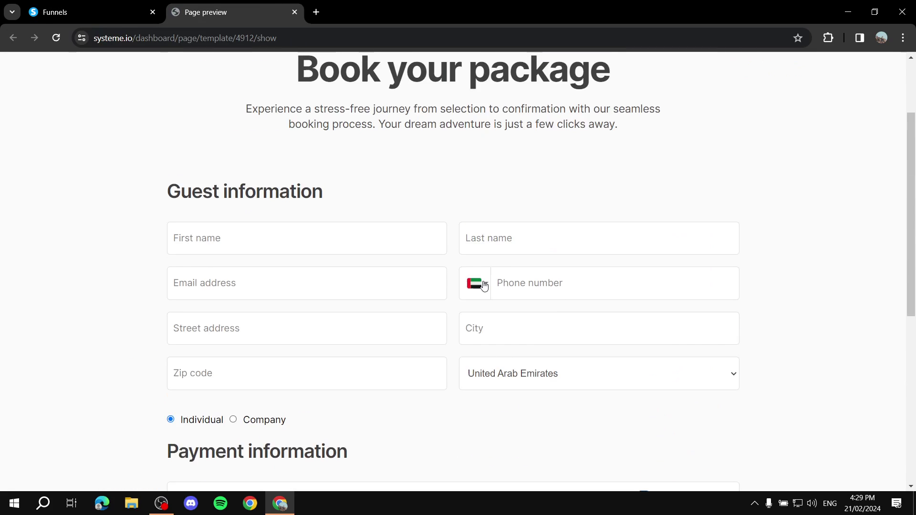
scroll(499, 239, down, 8)
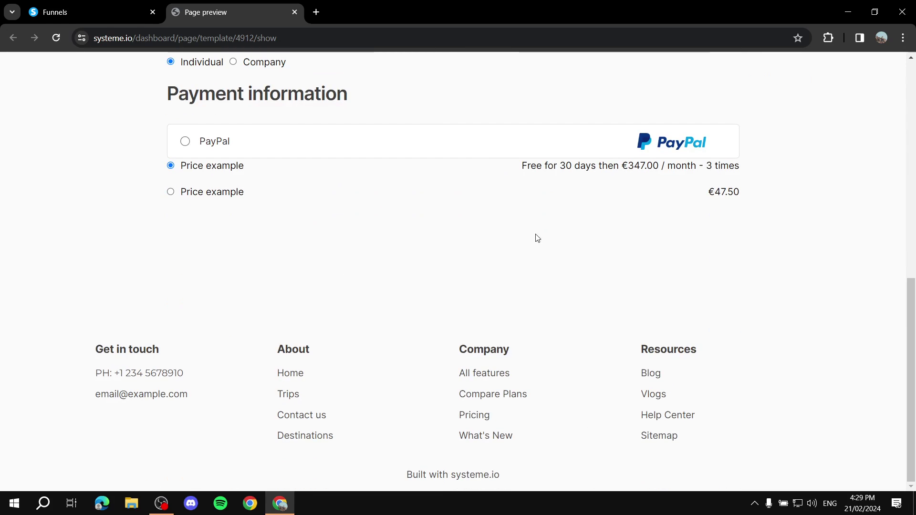
scroll(605, 258, up, 10)
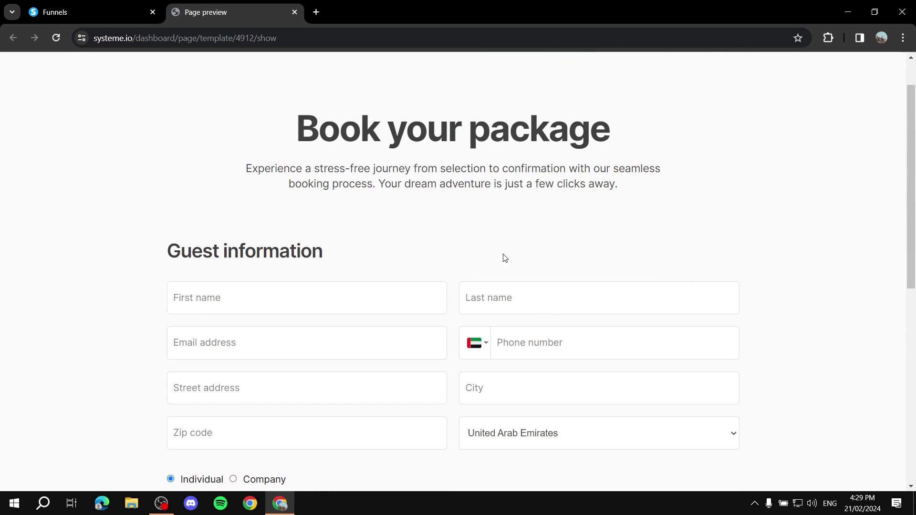
click(295, 12)
mouse_move(311, 243)
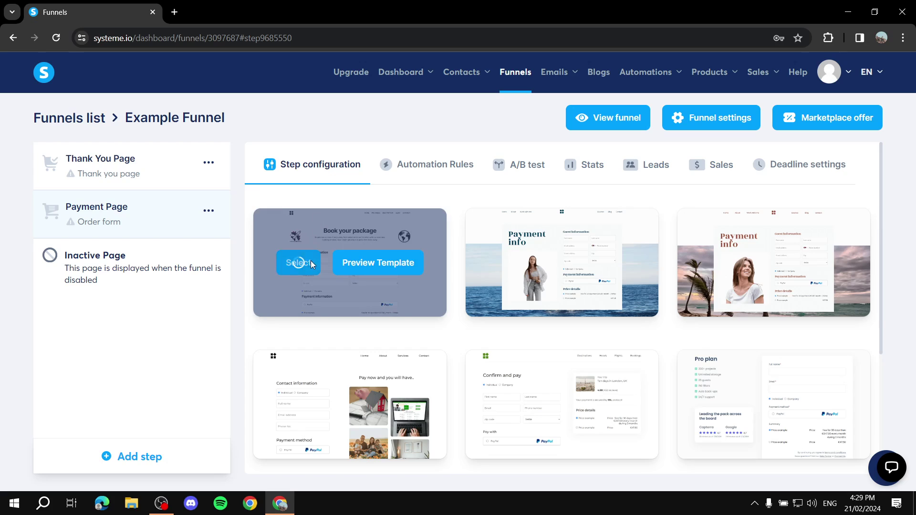
click(310, 261)
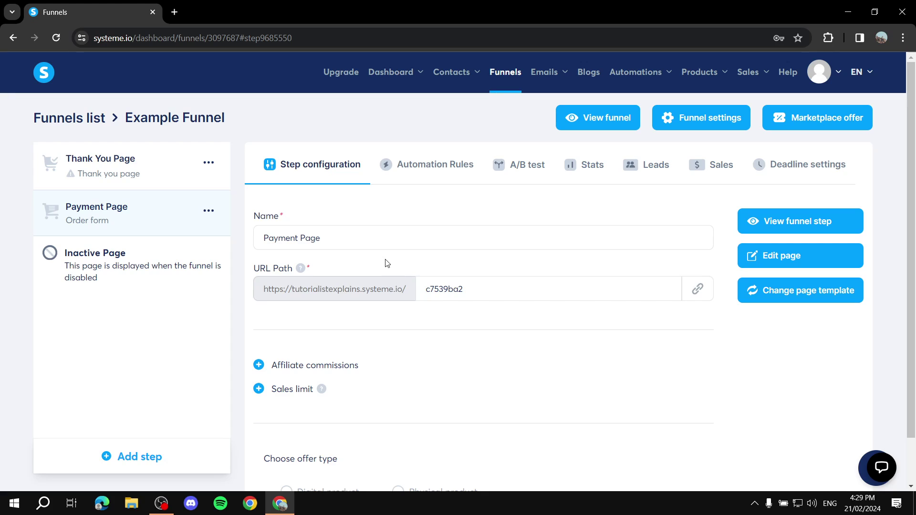
Try to replace the Payment Page step's URL path with PaymentPage.
scroll(447, 260, down, 1)
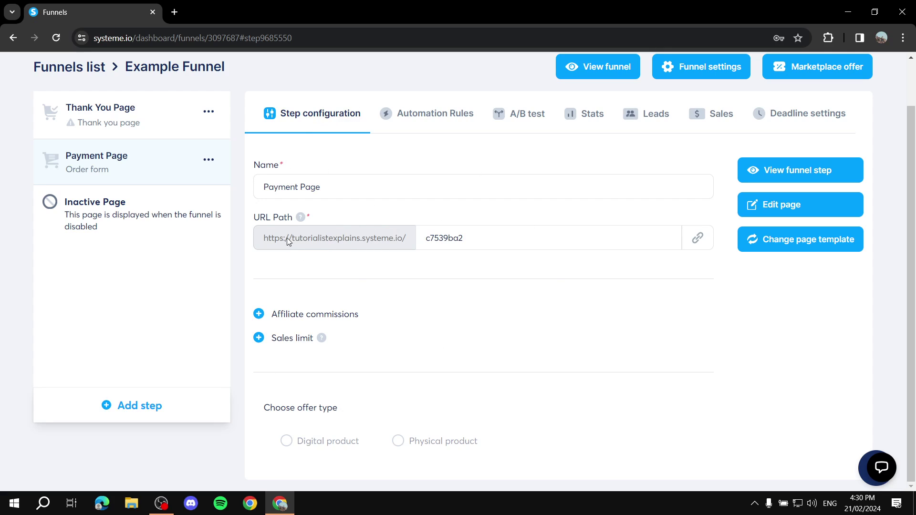
double_click(454, 247)
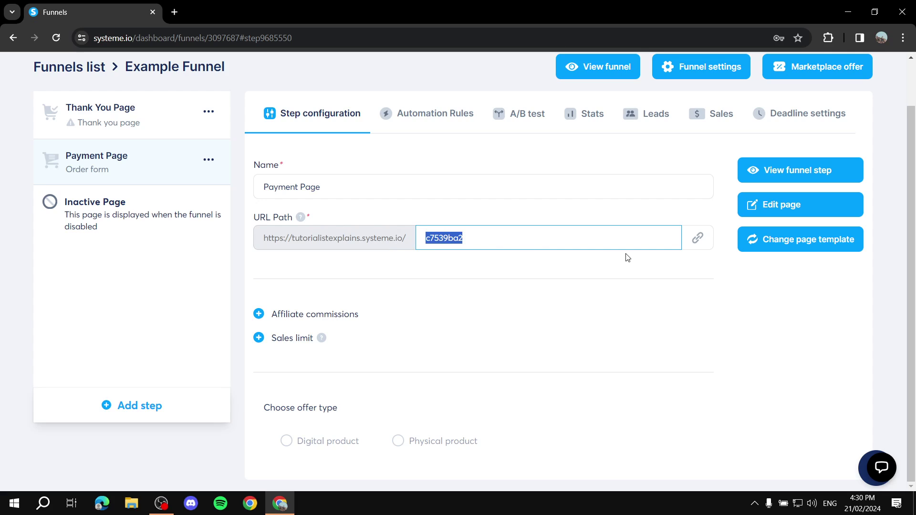
key(BackSpace)
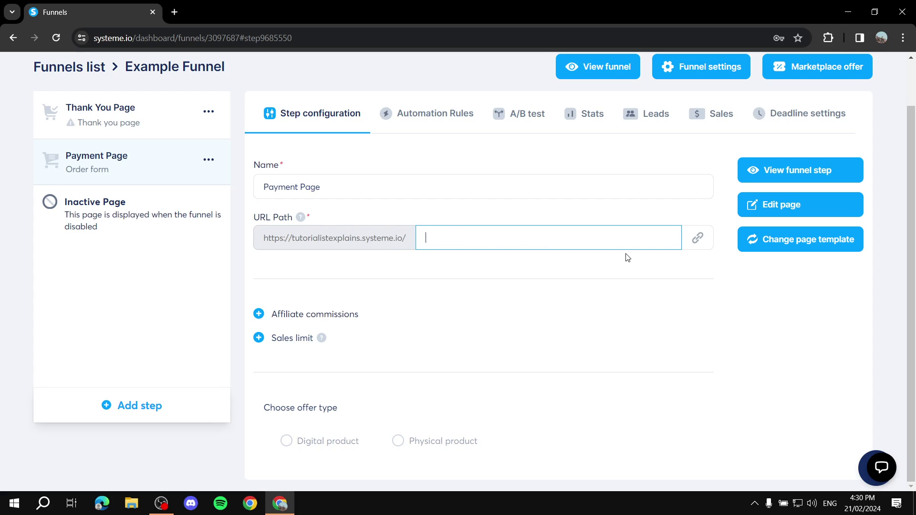
text(PaymentPage)
click(622, 263)
Set the Payment Page step's URL path to paymentpage in lowercase and confirm it.
click(532, 238)
key(ctrl+a)
key(BackSpace)
text(Payment)
key(BackSpace)
key(BackSpace)
key(BackSpace)
key(BackSpace)
key(BackSpace)
key(BackSpace)
key(BackSpace)
text(paymentpage)
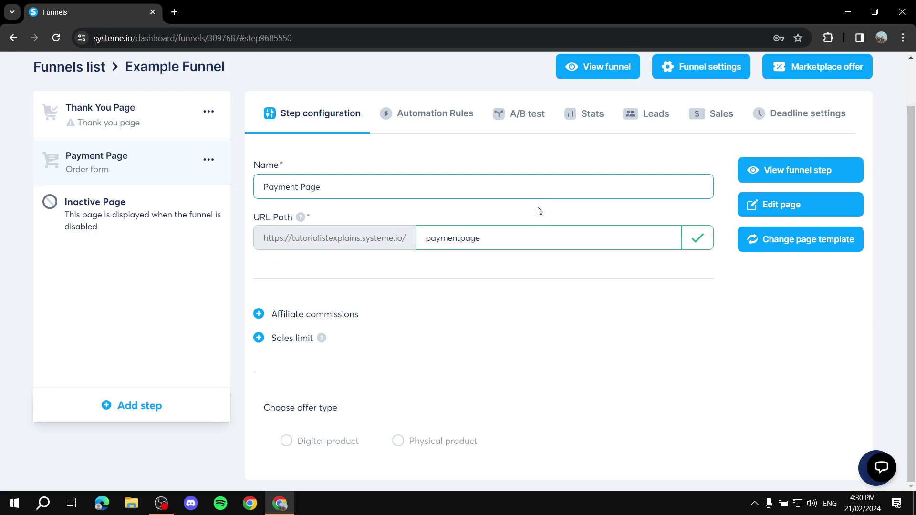
key(Return)
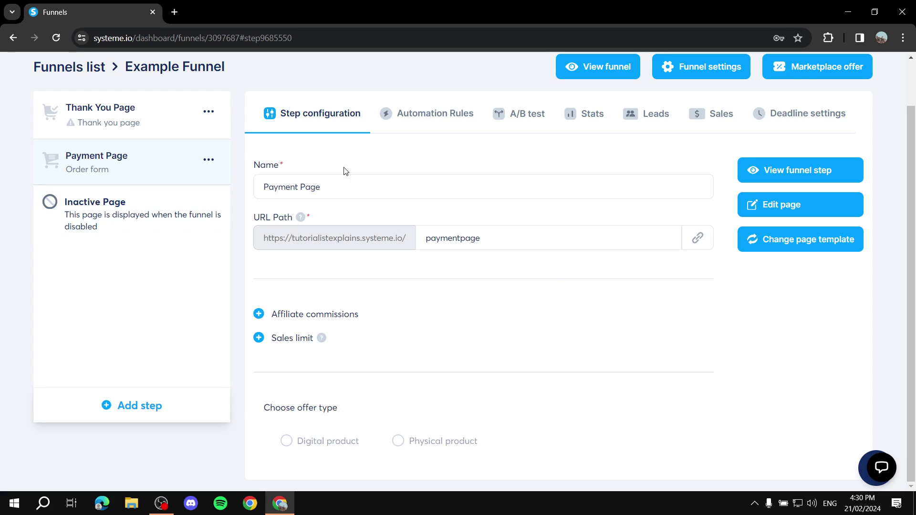
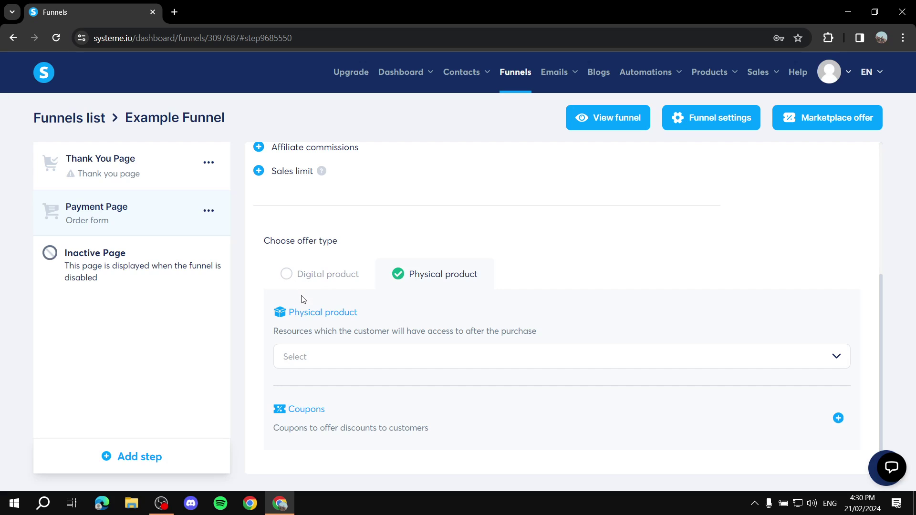
Switch the offer type to Digital product, then add and save a Communities resource set to Example Community.
click(287, 276)
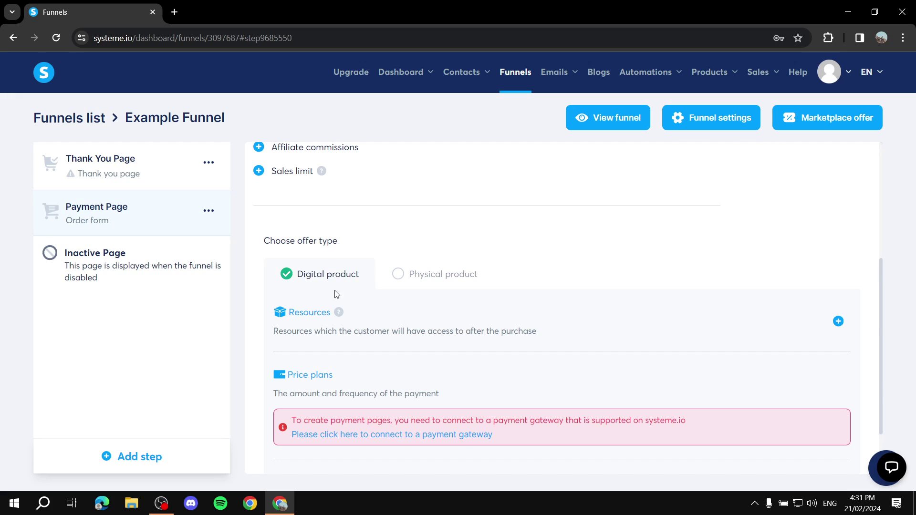
click(837, 321)
click(366, 364)
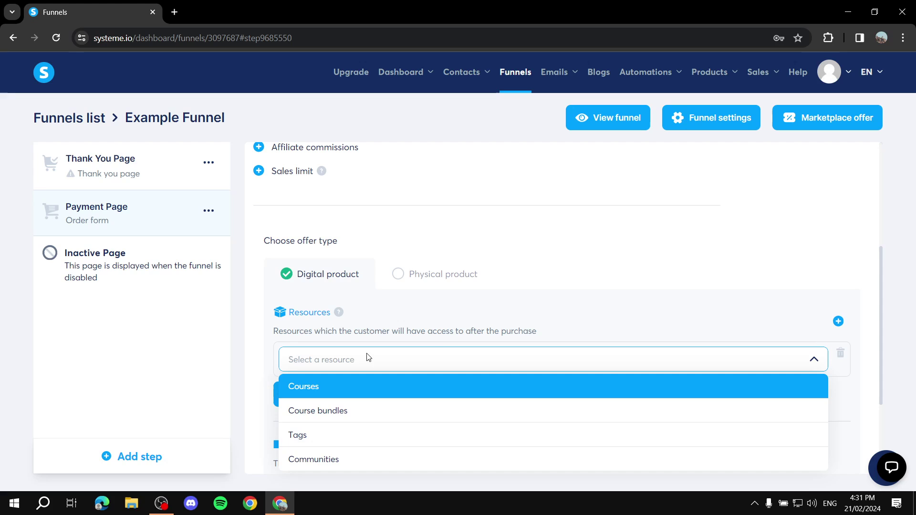
scroll(890, 231, down, 3)
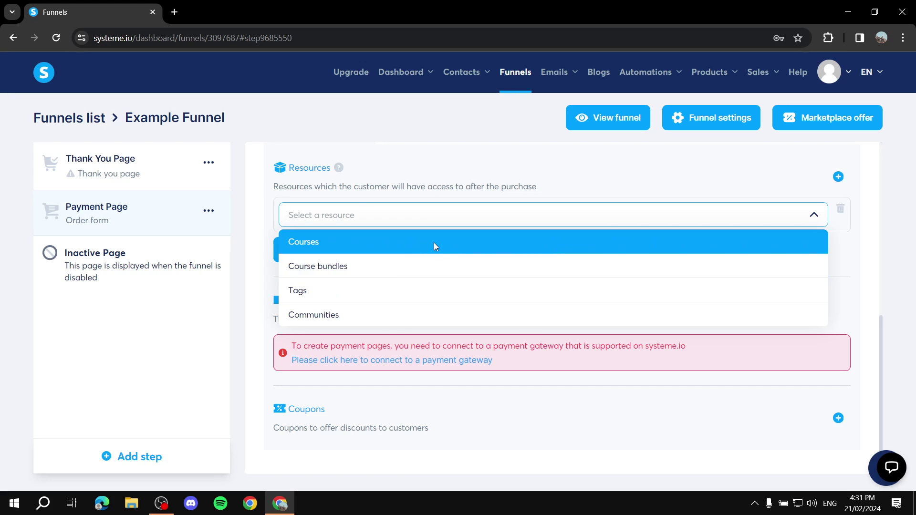
click(451, 313)
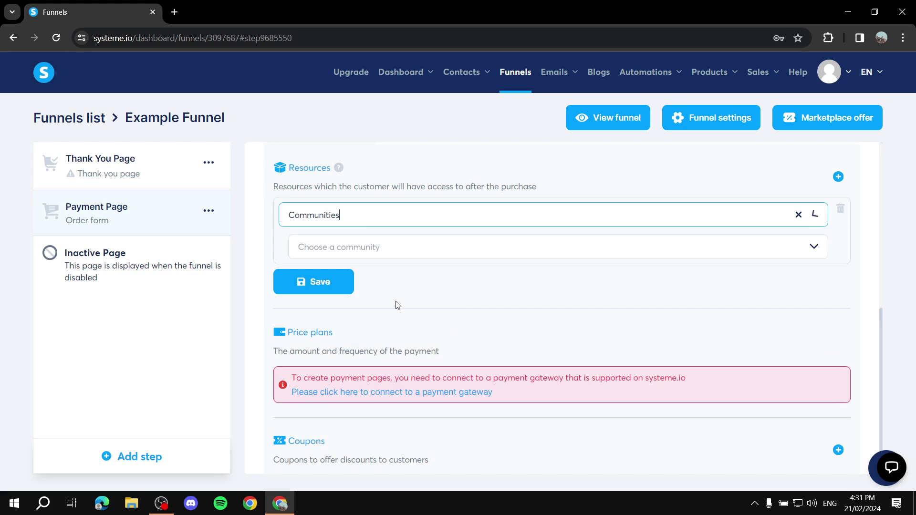
click(448, 254)
click(429, 273)
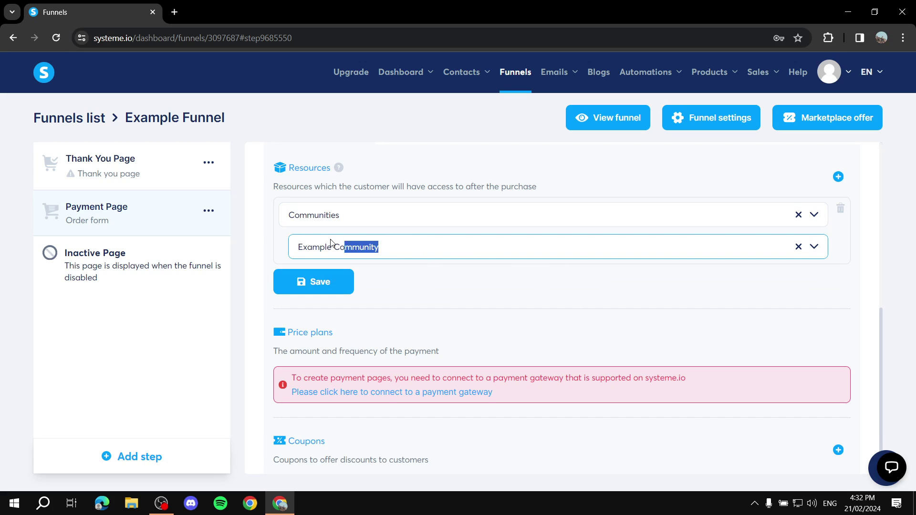
triple_click(346, 252)
click(526, 318)
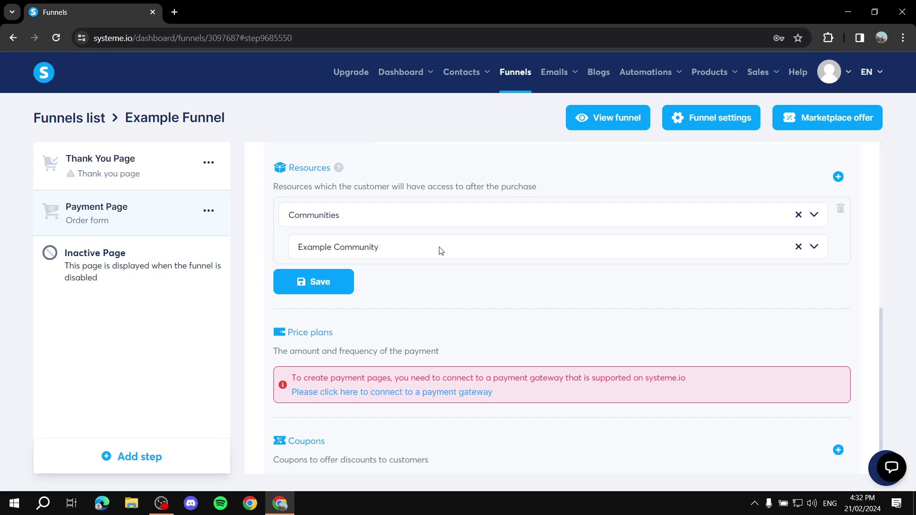
click(291, 282)
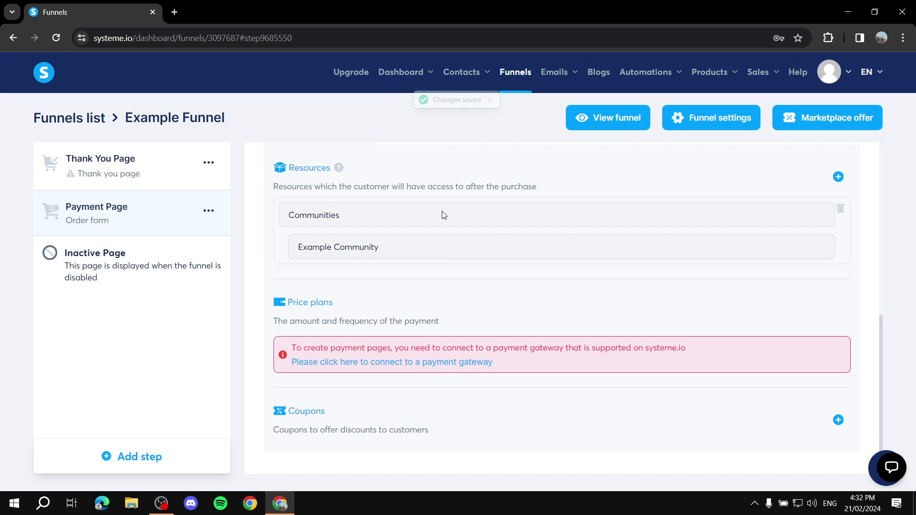
Open the payment gateway settings from the Price plans section and review the gateways that can be connected.
scroll(408, 198, up, 3)
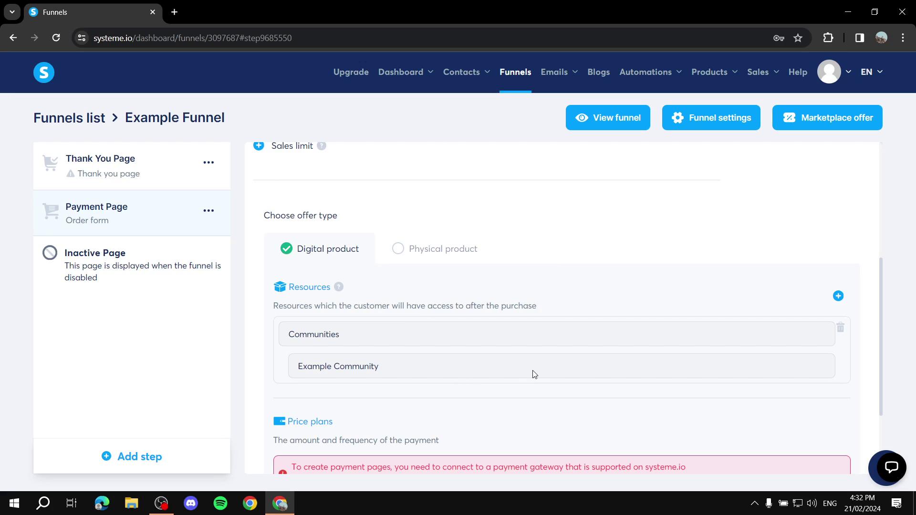
scroll(511, 362, down, 3)
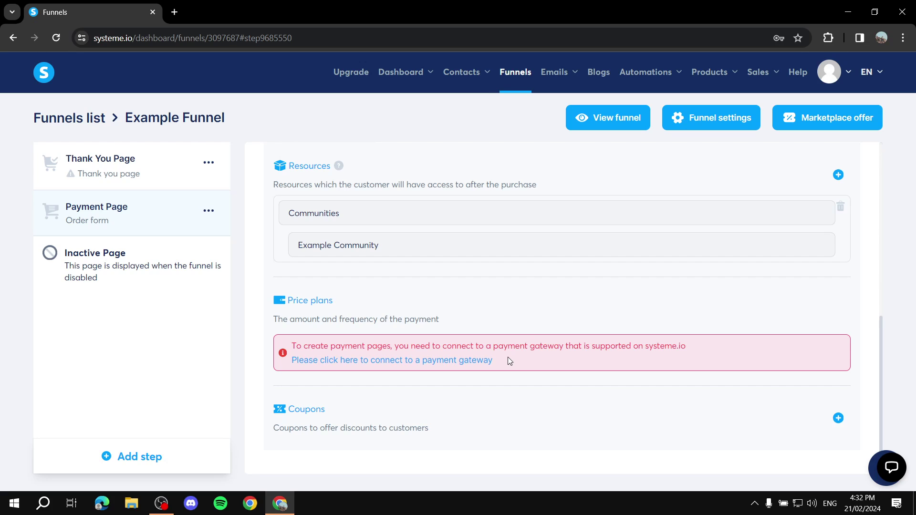
drag(279, 323, 656, 313)
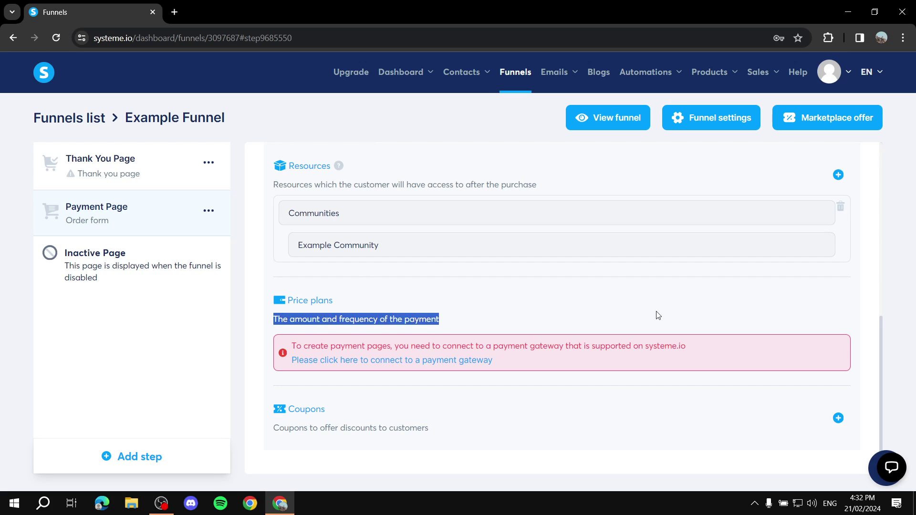
click(658, 313)
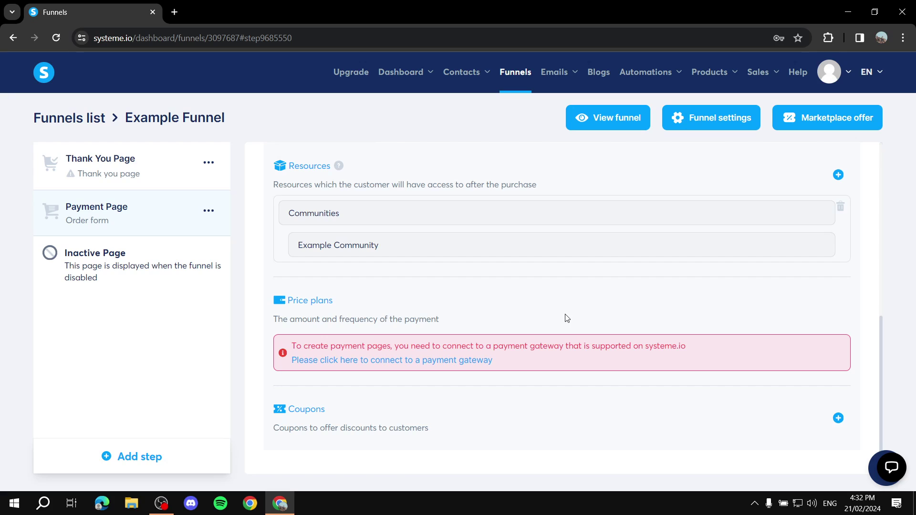
click(405, 360)
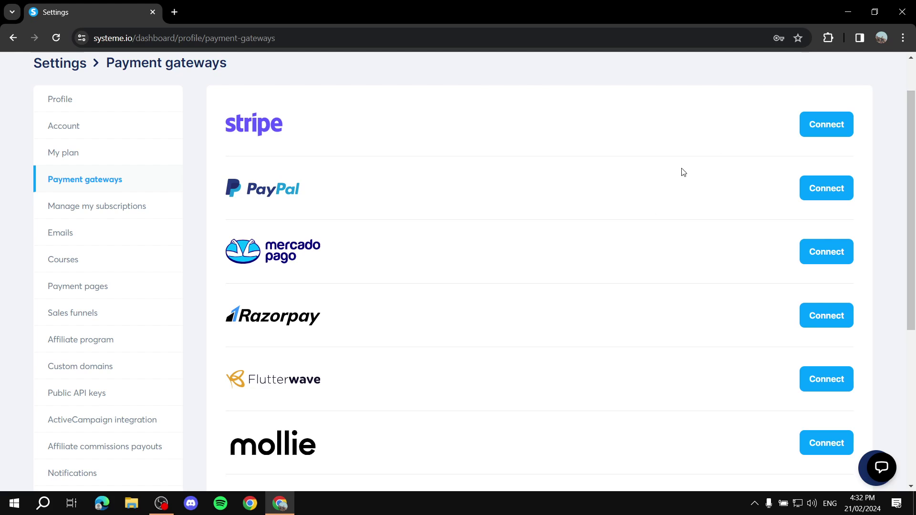
scroll(439, 224, up, 2)
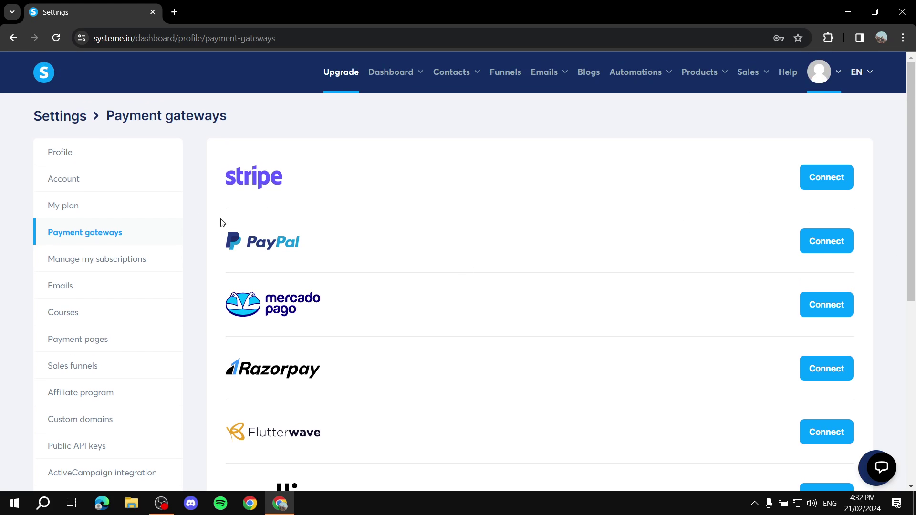
scroll(687, 370, down, 4)
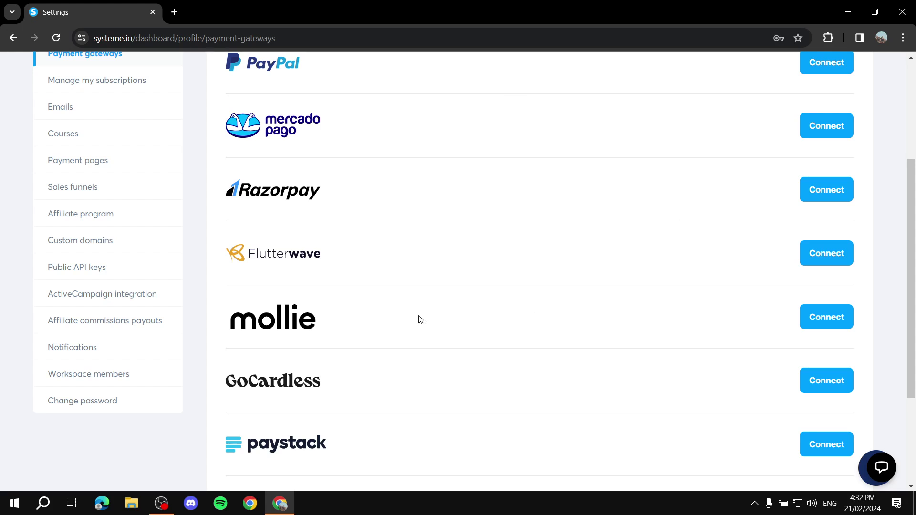
scroll(692, 253, down, 3)
scroll(513, 305, up, 7)
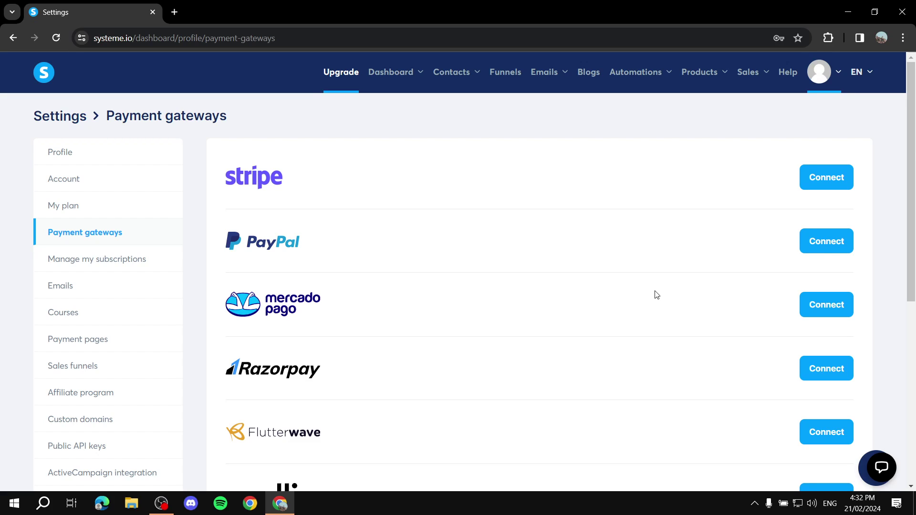
Return to the Example Funnel's Payment Page step, switch its offer type to Physical product and check the product choices.
click(510, 76)
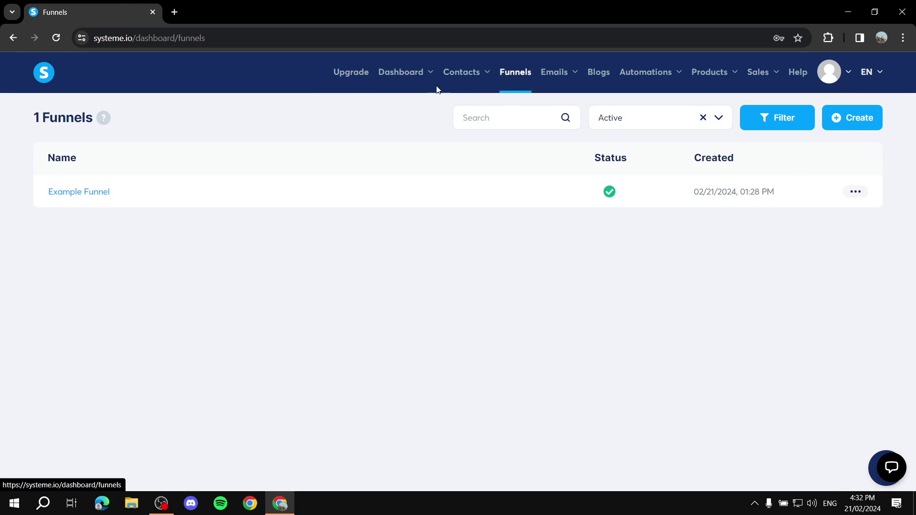
click(99, 193)
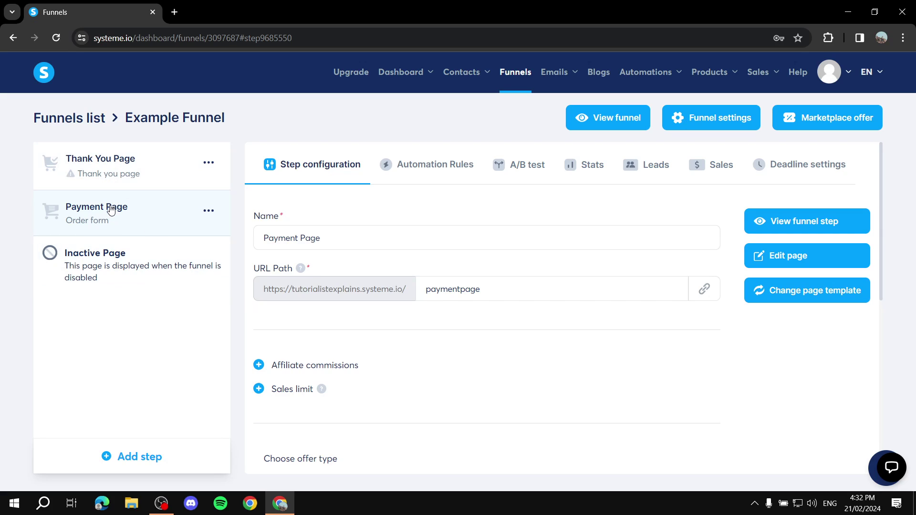
scroll(367, 289, down, 5)
scroll(479, 278, down, 3)
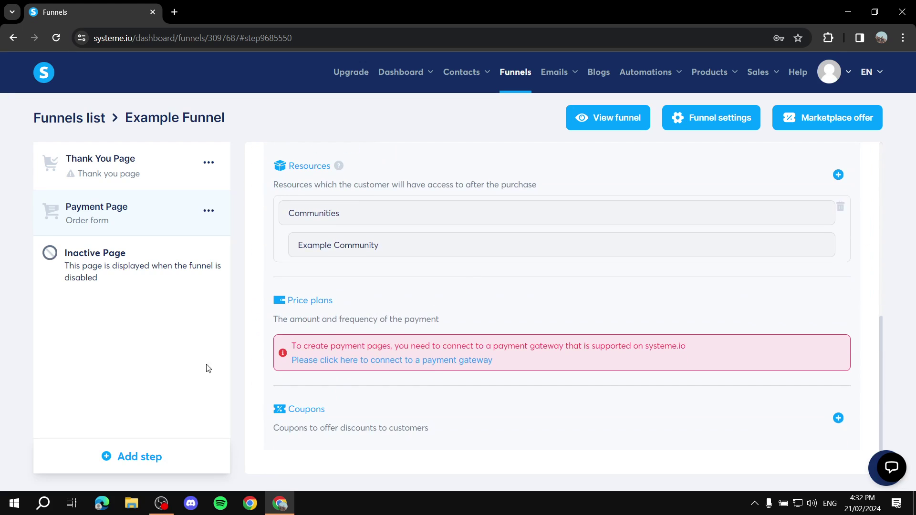
scroll(466, 256, up, 2)
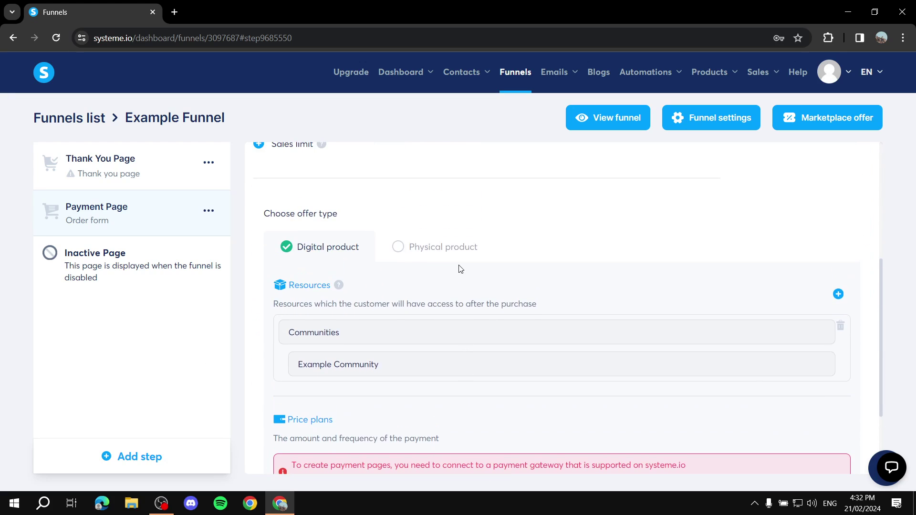
click(395, 247)
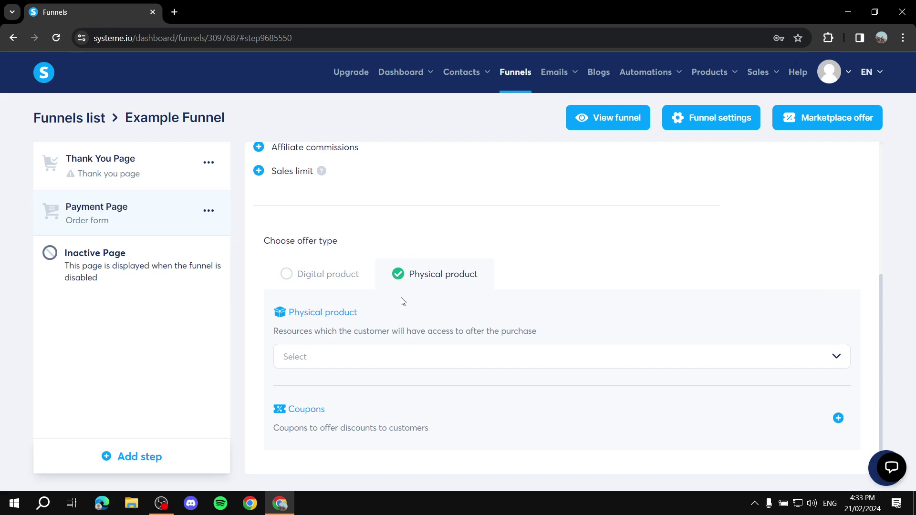
click(836, 356)
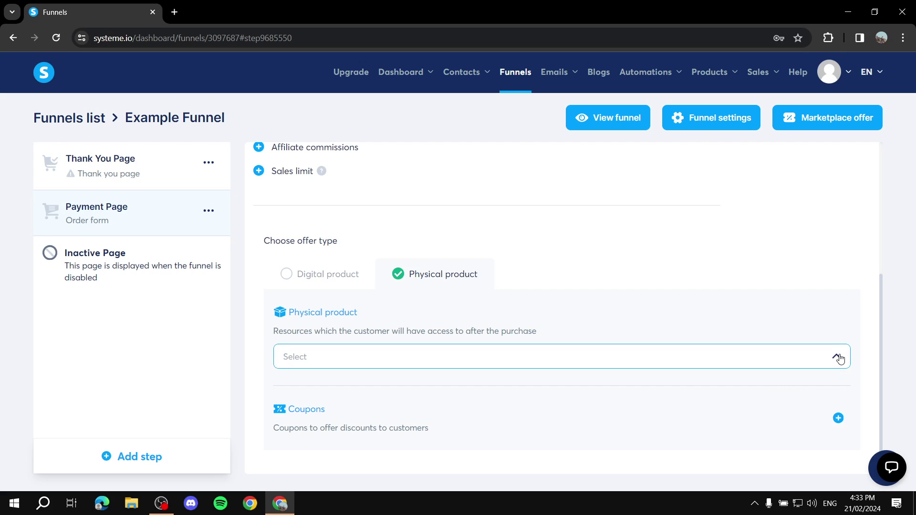
click(838, 358)
Add a coupon entry to the physical product offer with discount type Percentage discount and open its coupon choices.
click(838, 419)
scroll(765, 386, down, 3)
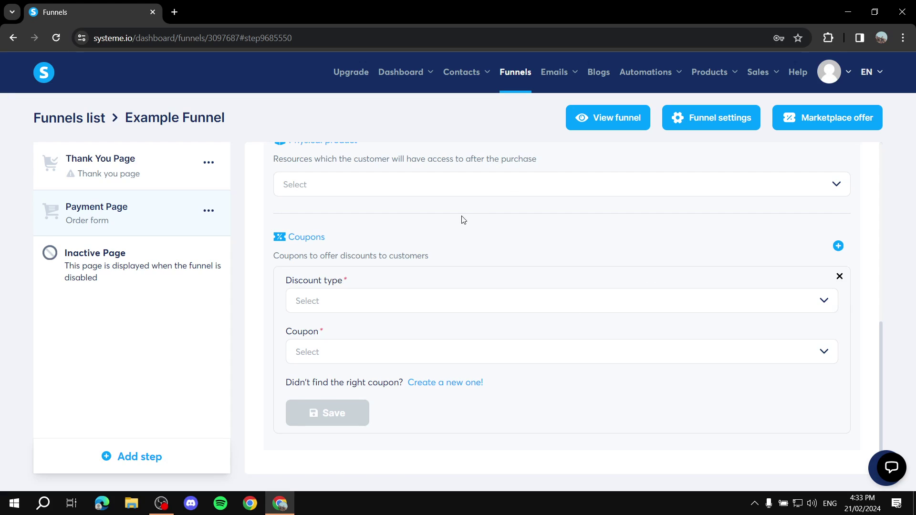
scroll(463, 219, up, 2)
scroll(525, 284, down, 2)
click(431, 299)
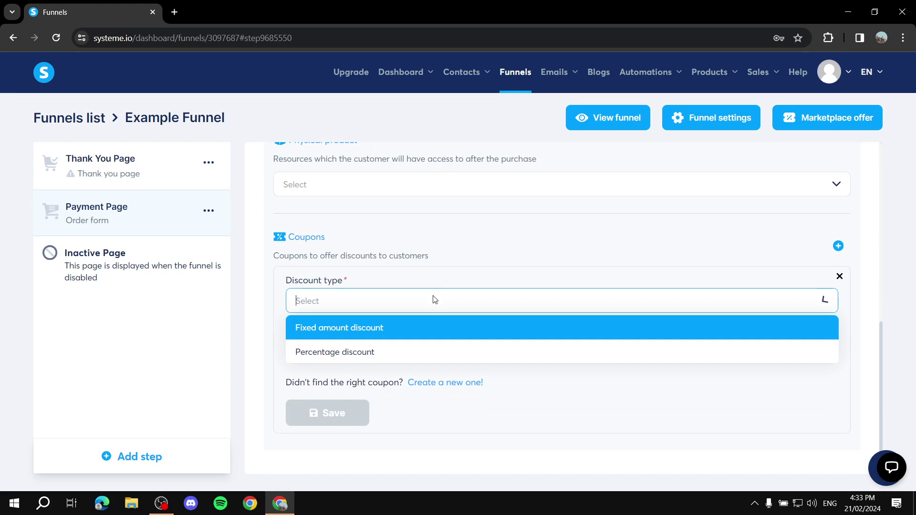
click(389, 352)
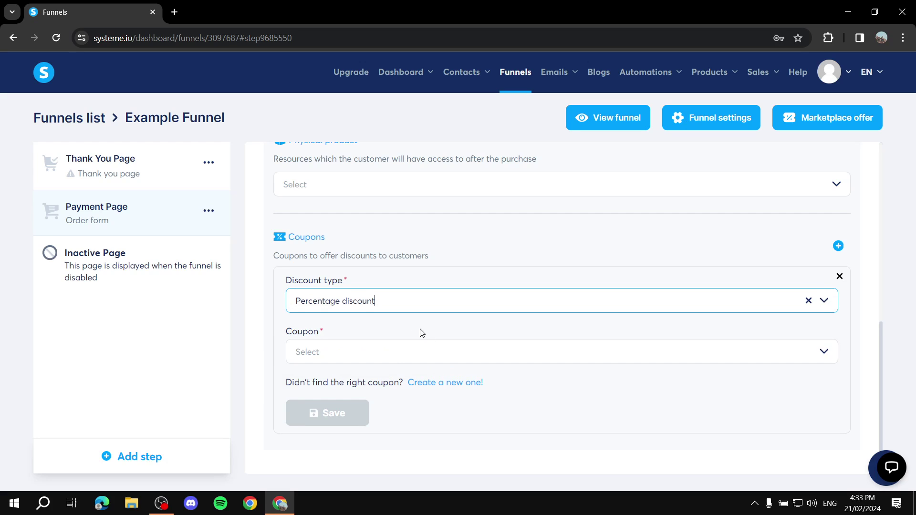
click(358, 350)
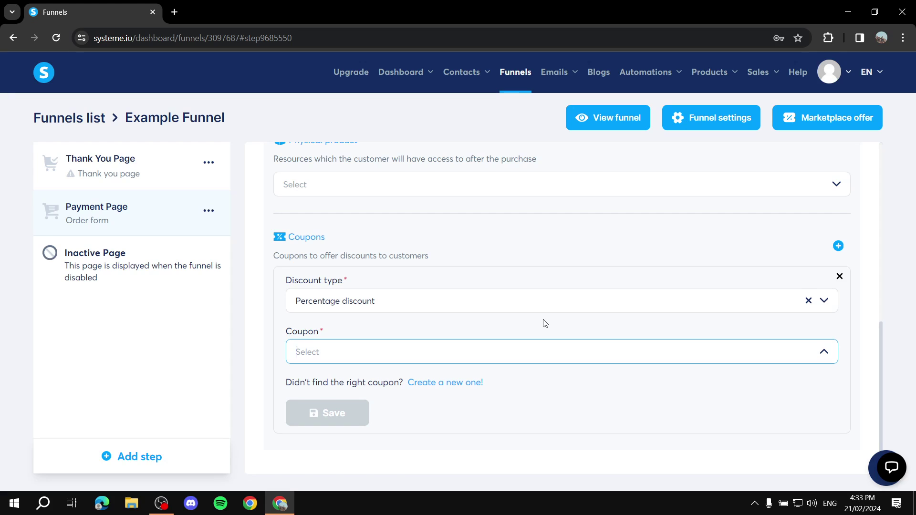
Expand the Payment Page's sales limit settings and check the choices for the redirect funnel step.
scroll(596, 289, up, 4)
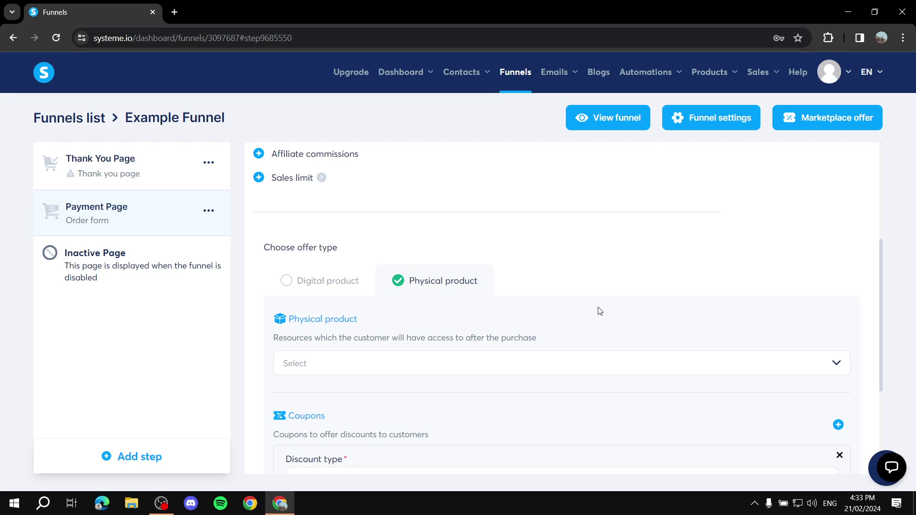
scroll(635, 286, up, 4)
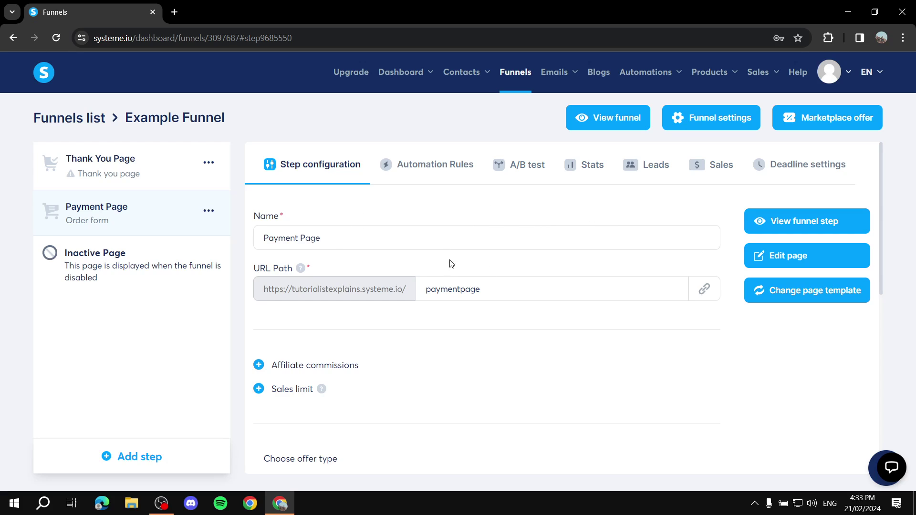
scroll(382, 342, down, 4)
click(258, 211)
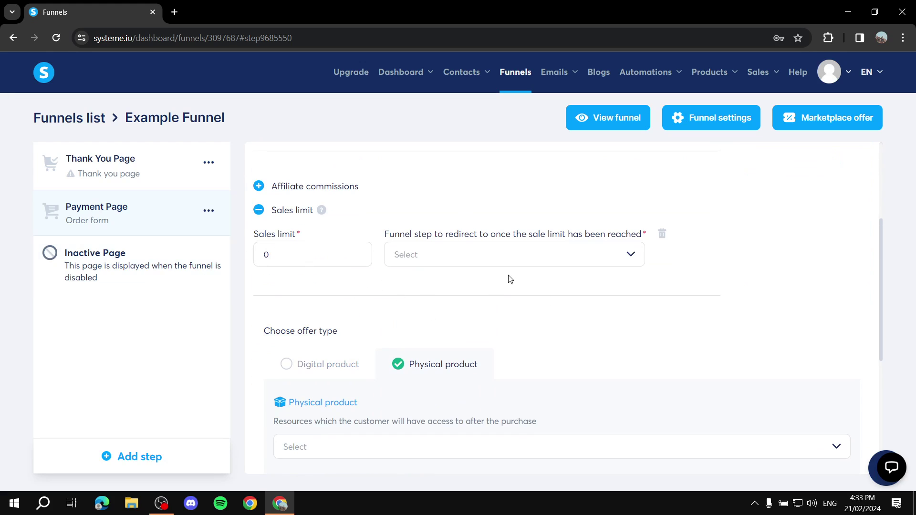
click(518, 260)
scroll(481, 250, up, 3)
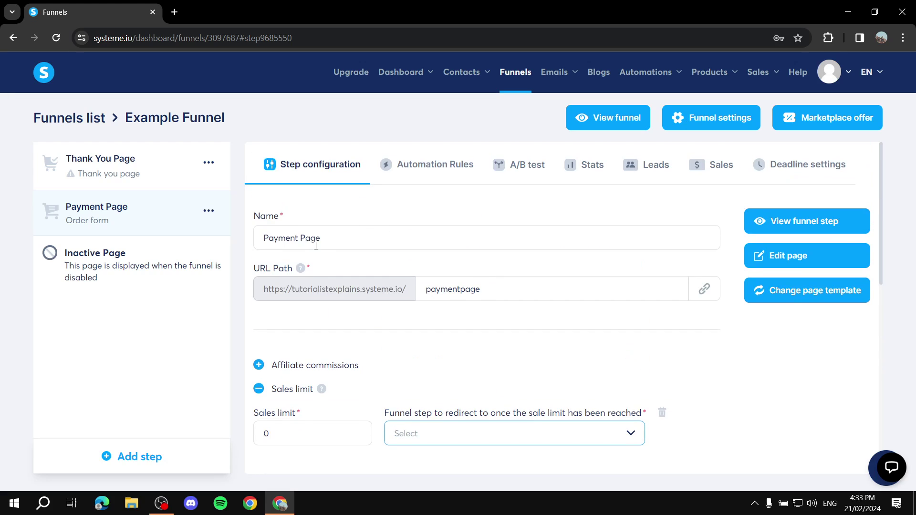
Add an automation rule with the Sale canceled trigger to the Payment Page step.
click(453, 166)
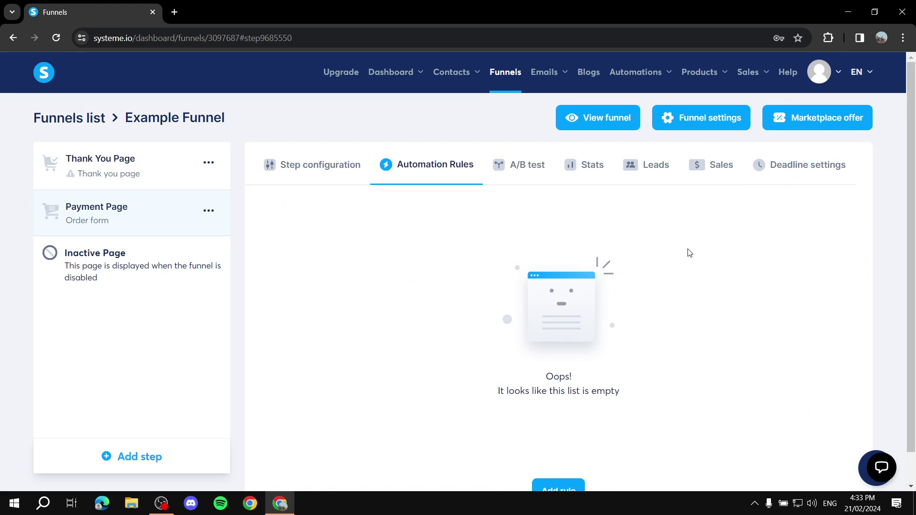
key(Tab)
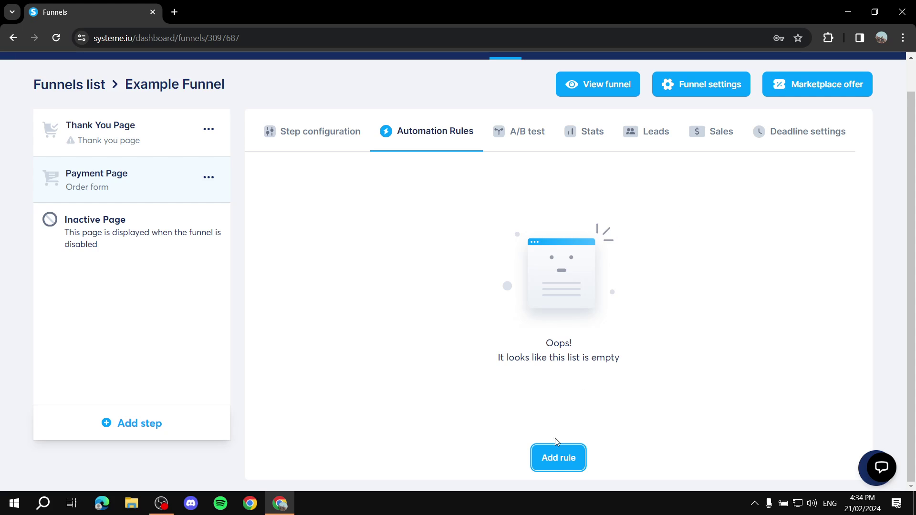
click(557, 459)
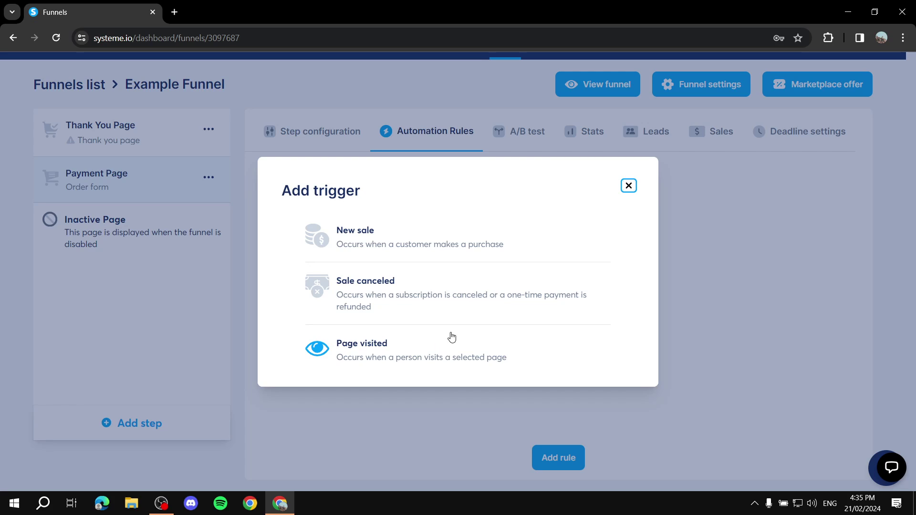
click(725, 320)
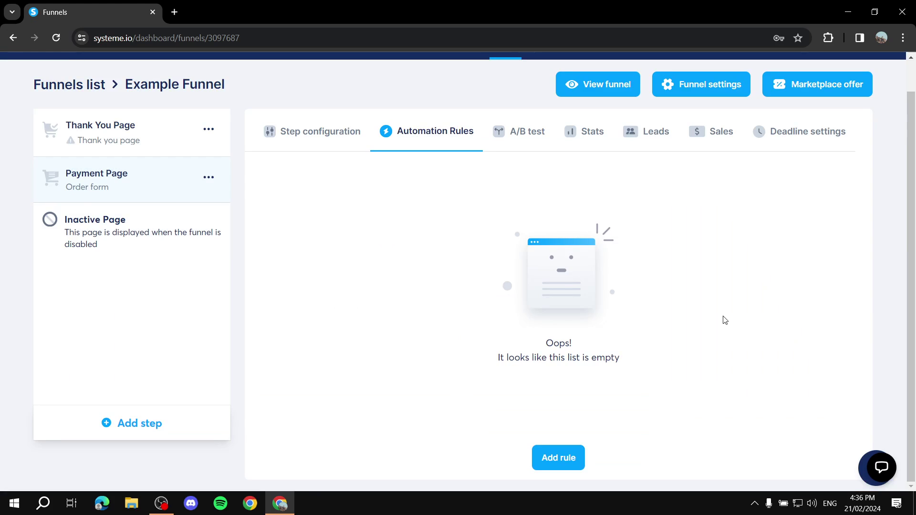
click(557, 456)
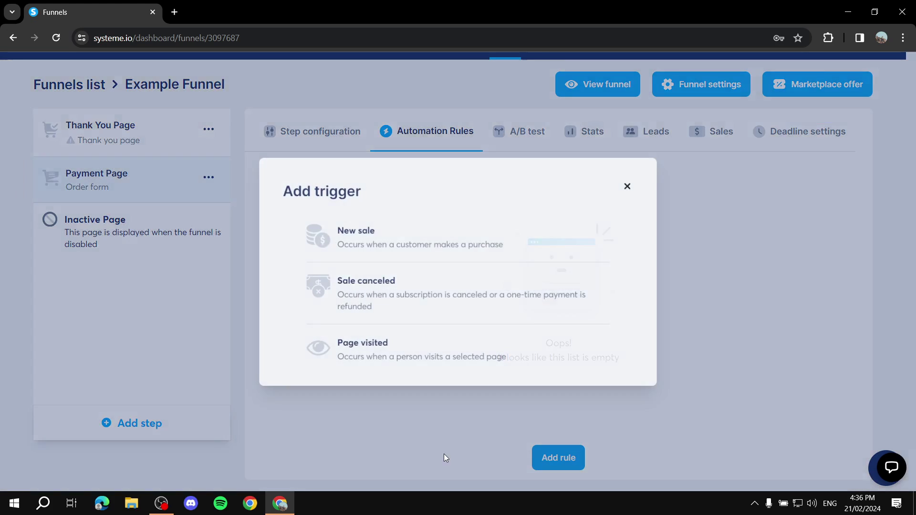
click(365, 294)
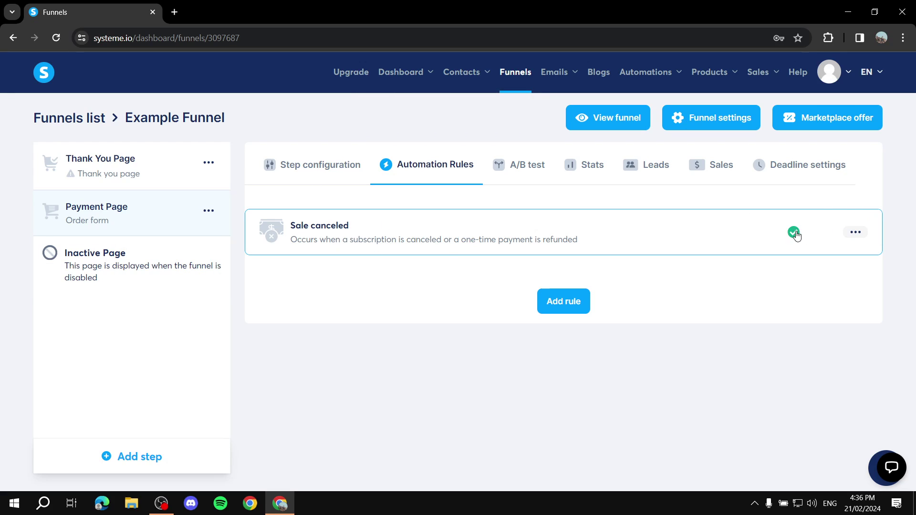
Edit the Payment Page's Sale canceled automation rule and add a Send email action to it.
click(853, 232)
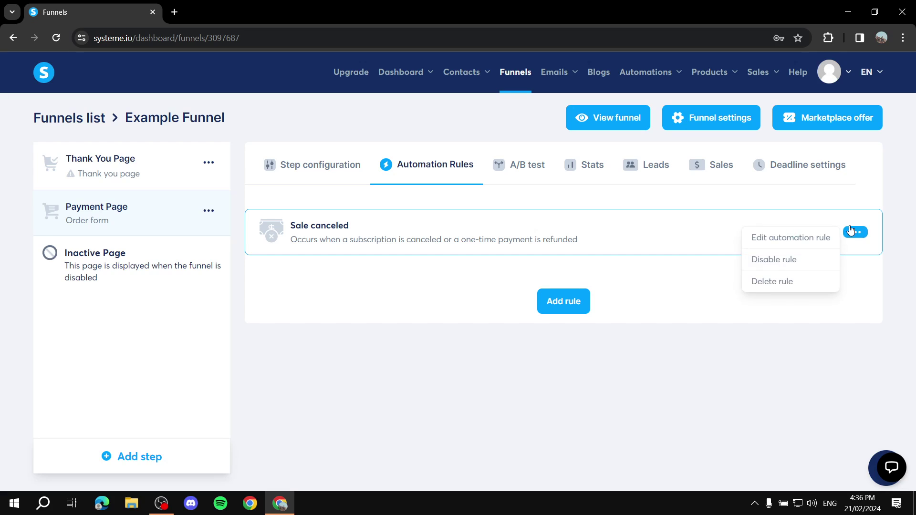
click(854, 232)
click(854, 233)
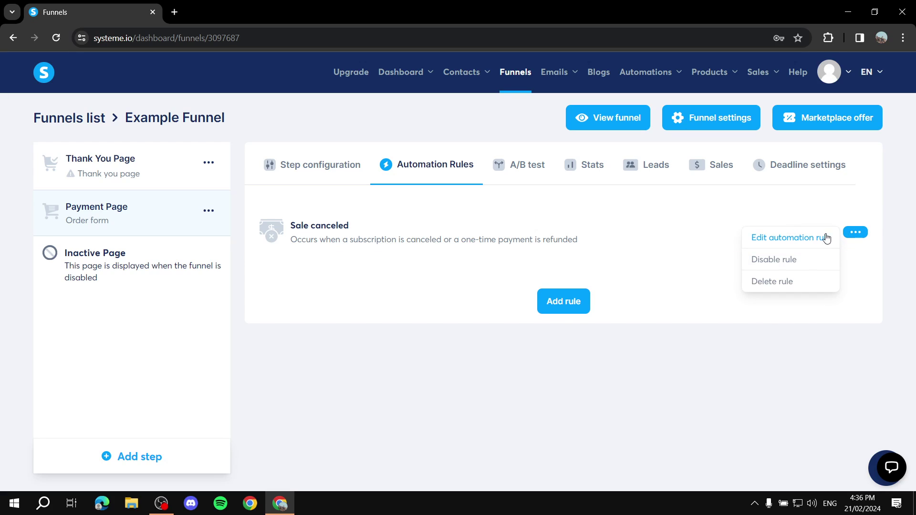
click(773, 237)
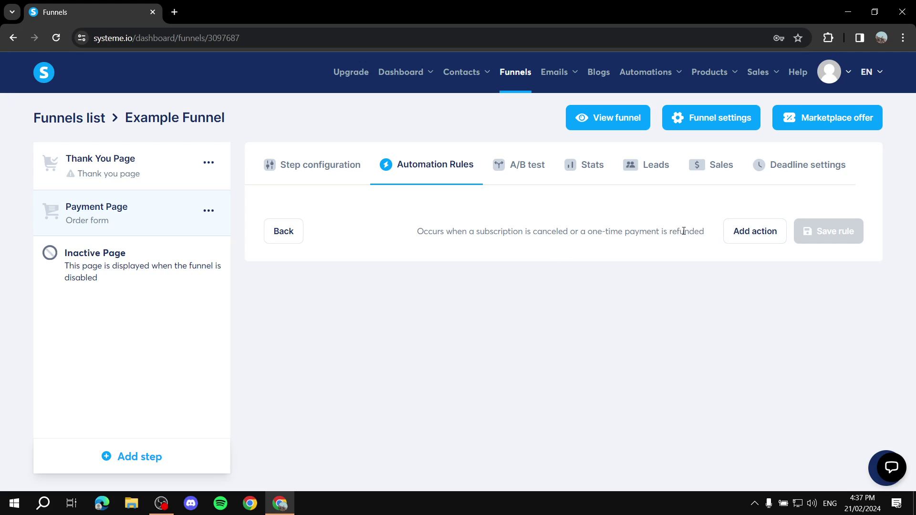
click(753, 233)
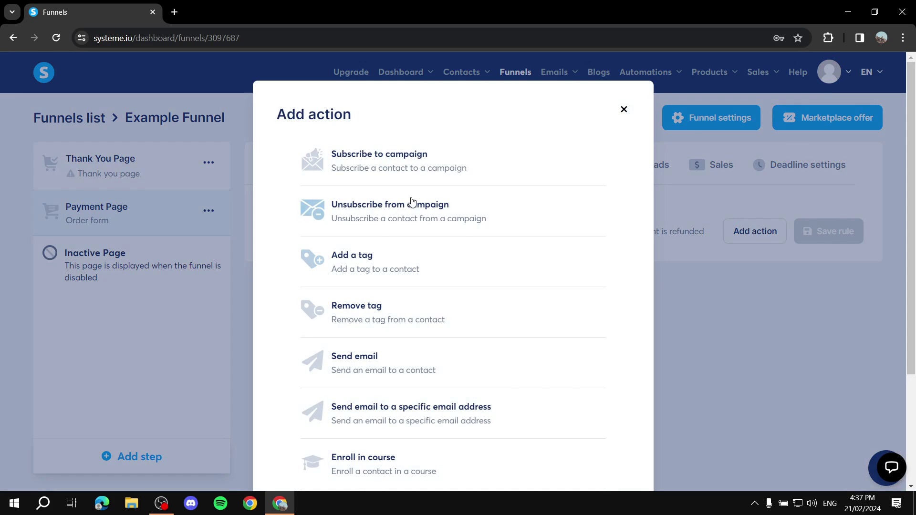
scroll(458, 248, down, 3)
scroll(495, 329, up, 3)
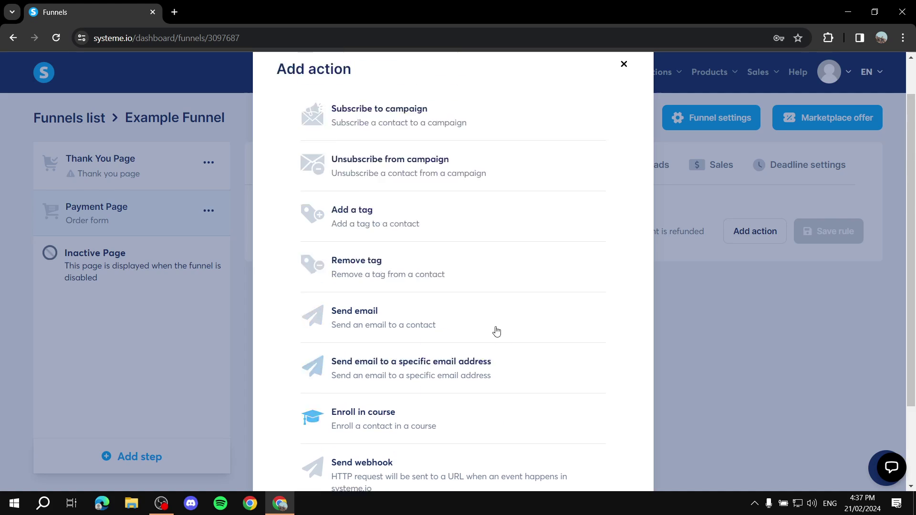
scroll(452, 169, down, 3)
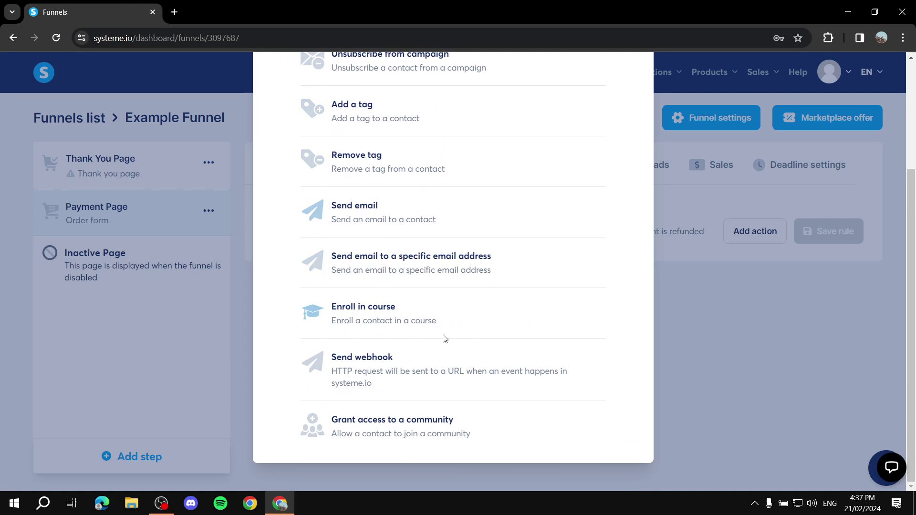
click(357, 209)
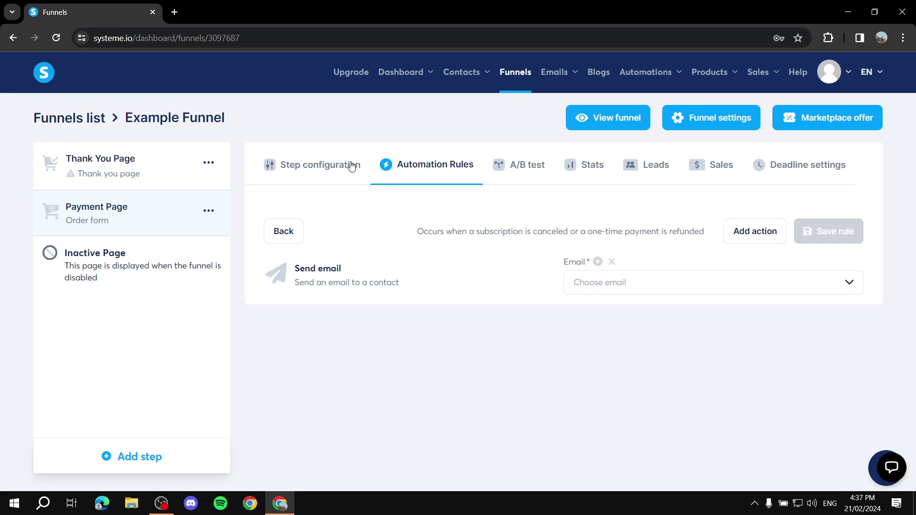
Return to the Payment Page's step configuration, open the page in the editor and review its order form layout.
click(324, 165)
click(811, 255)
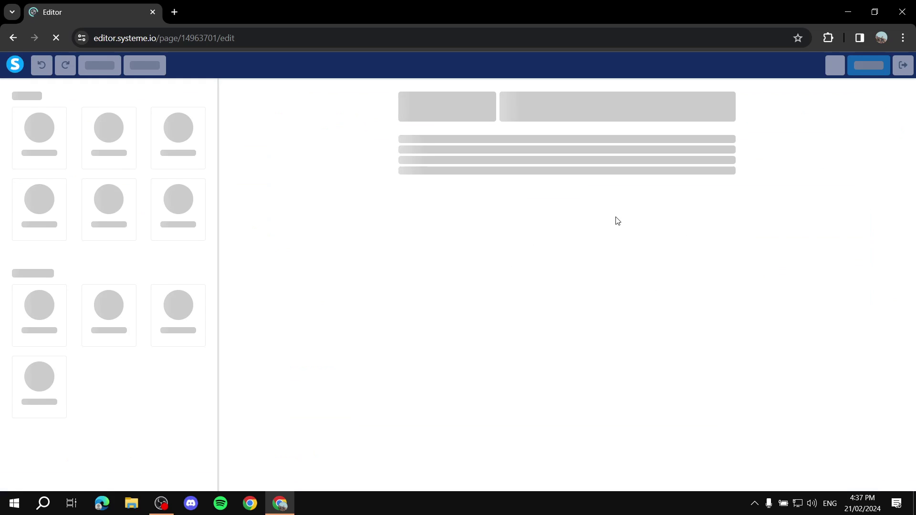
scroll(626, 288, down, 10)
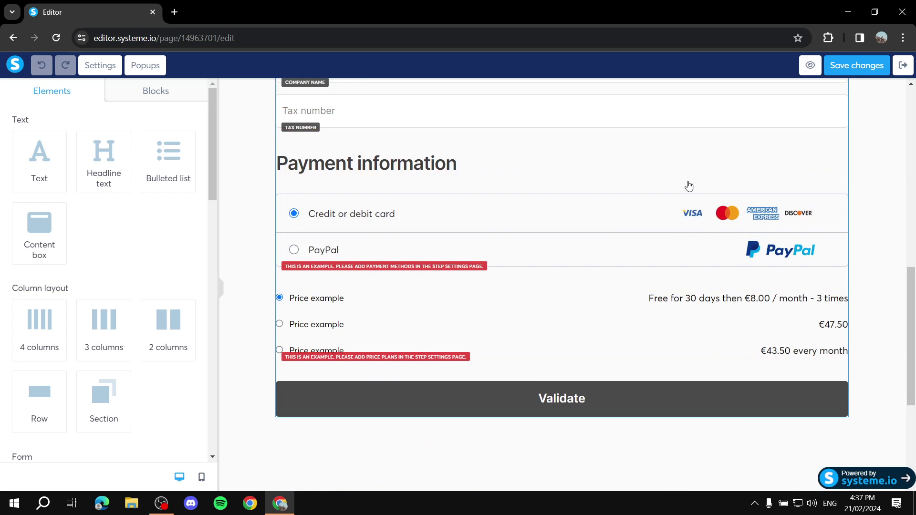
scroll(786, 205, up, 7)
scroll(766, 258, down, 11)
scroll(628, 286, up, 14)
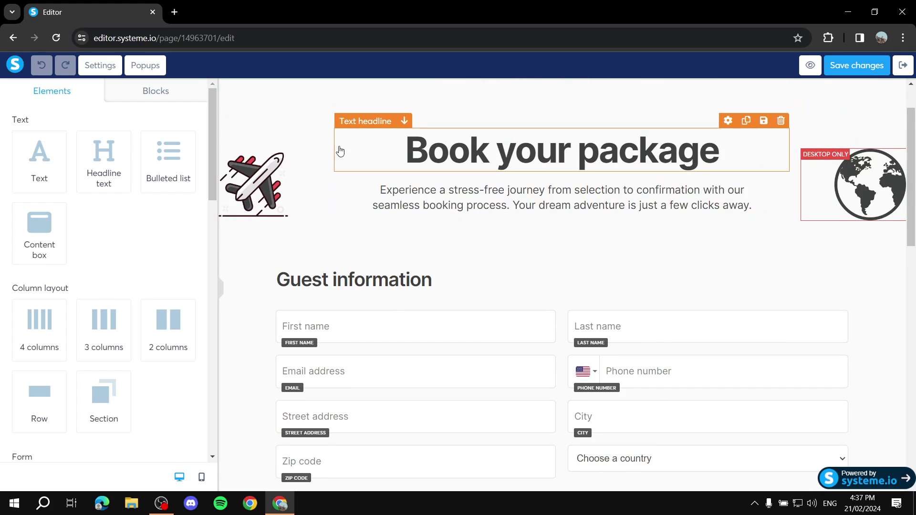
Check the settings of the header section and the "Book your package" headline, and review the page down to its footer.
click(414, 120)
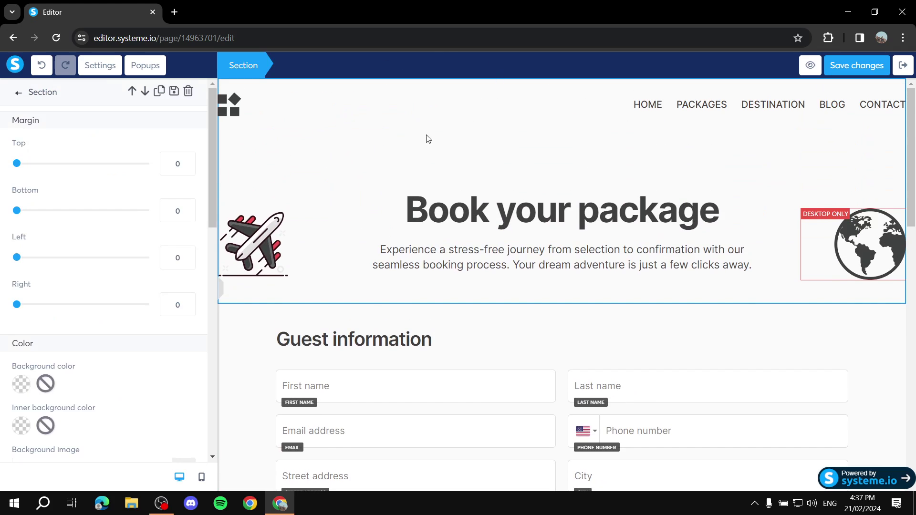
click(582, 215)
scroll(646, 188, down, 10)
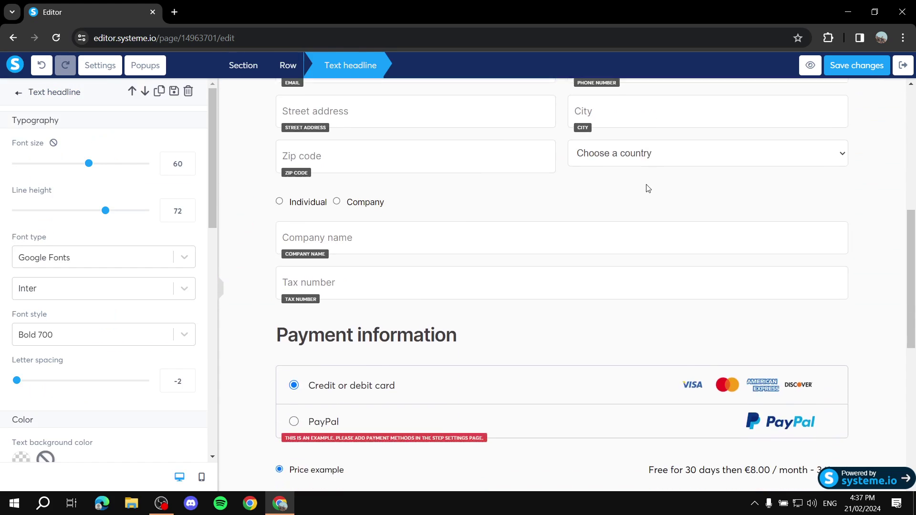
click(481, 148)
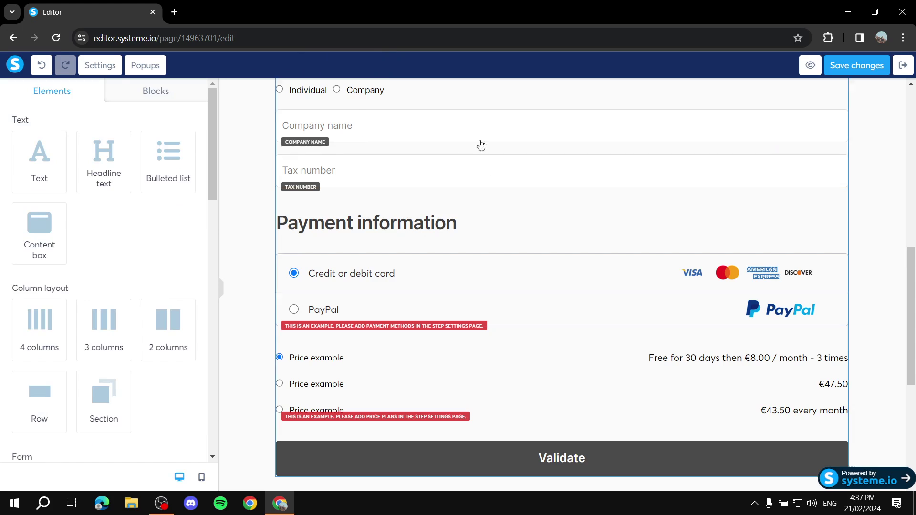
scroll(878, 239, down, 6)
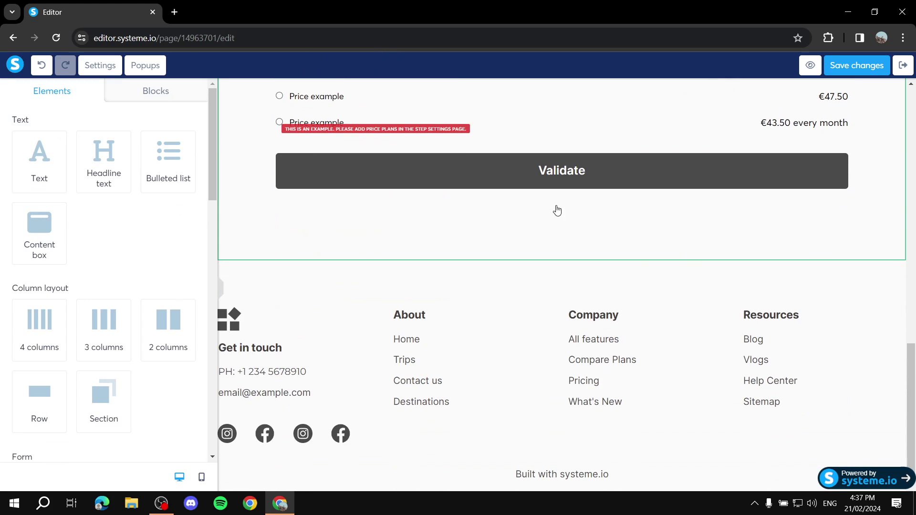
Undo the last page editor change and exit the editor back to the funnel.
scroll(557, 209, up, 12)
scroll(525, 172, up, 4)
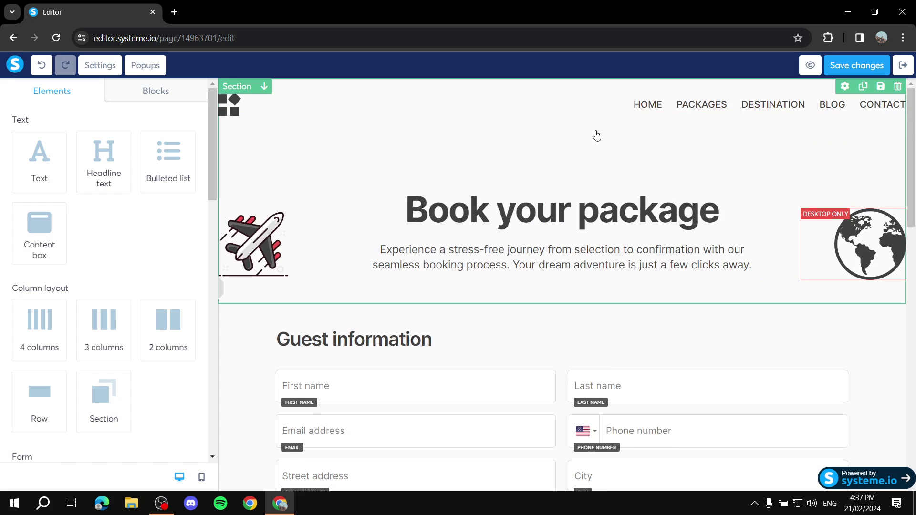
click(40, 69)
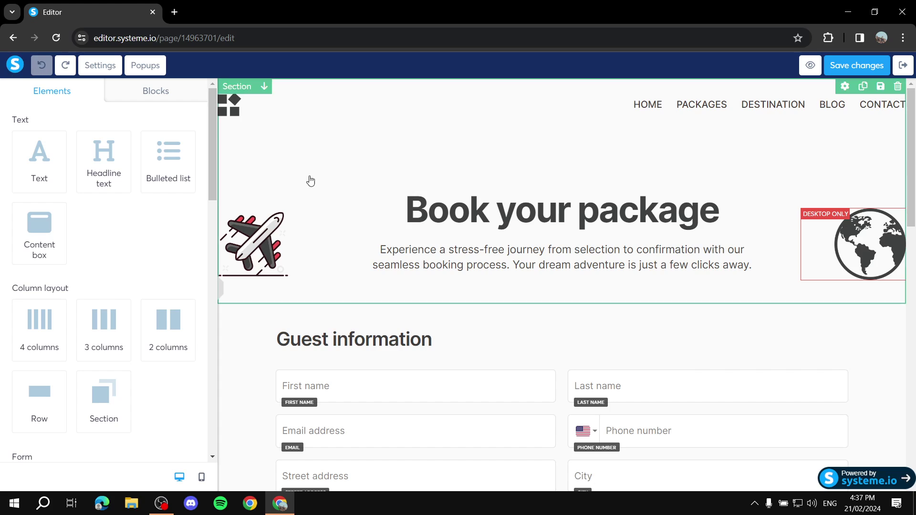
click(902, 65)
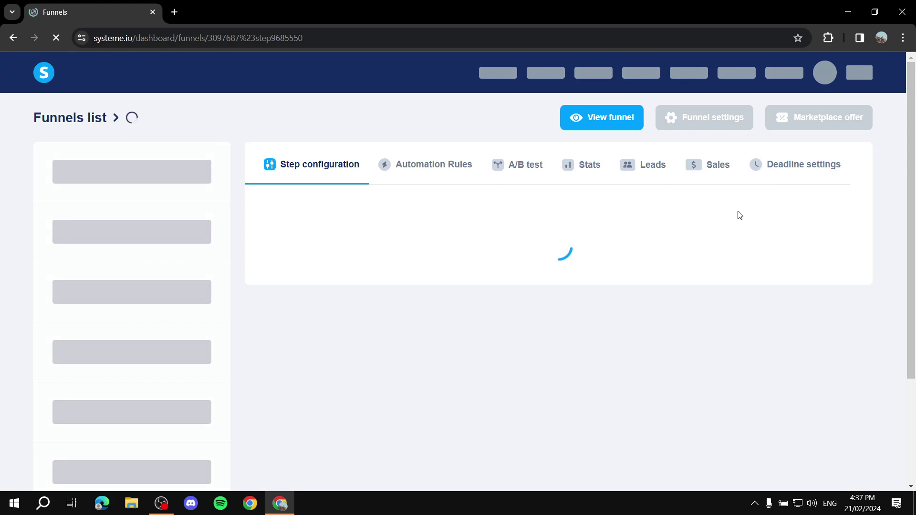